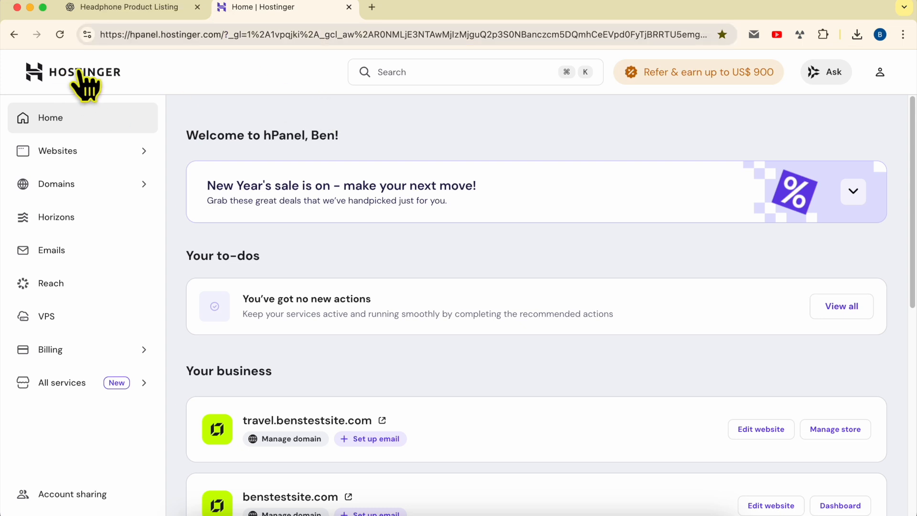
Open the store manager for travel.benstestsite.com from the list of websites
click(86, 157)
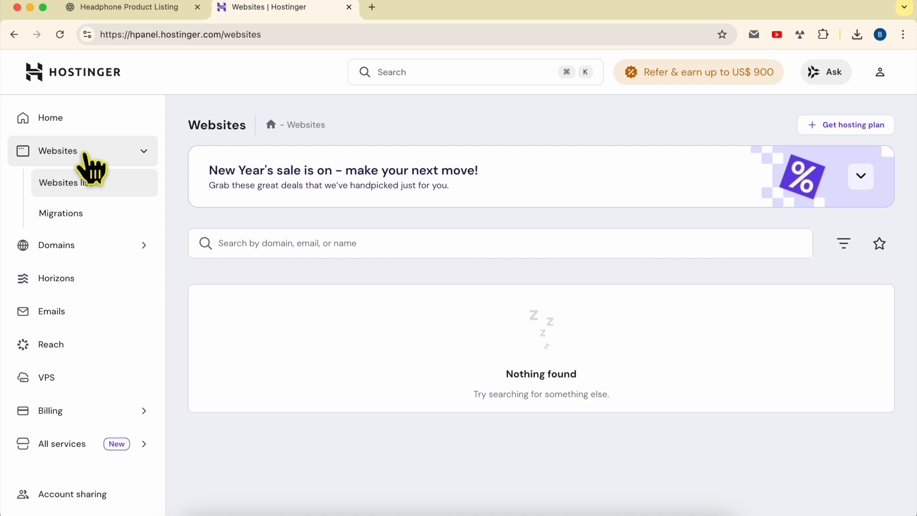
scroll(521, 320, down, 3)
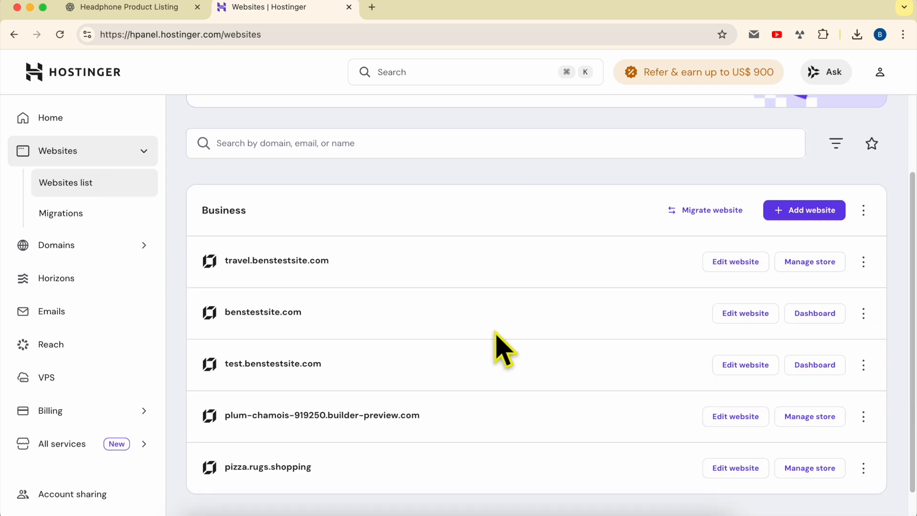
drag(416, 459, 213, 271)
click(432, 266)
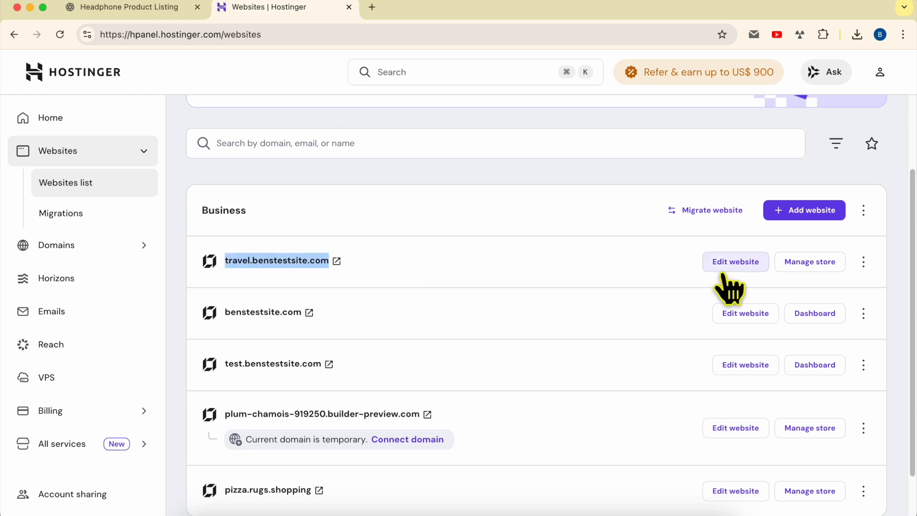
click(796, 265)
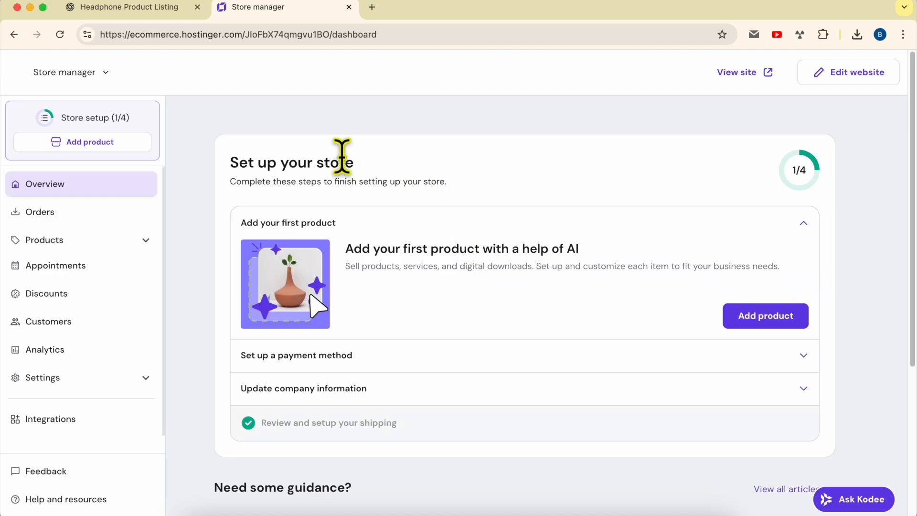
View the live travel.benstestsite.com site and browse the products on its Store page
click(748, 74)
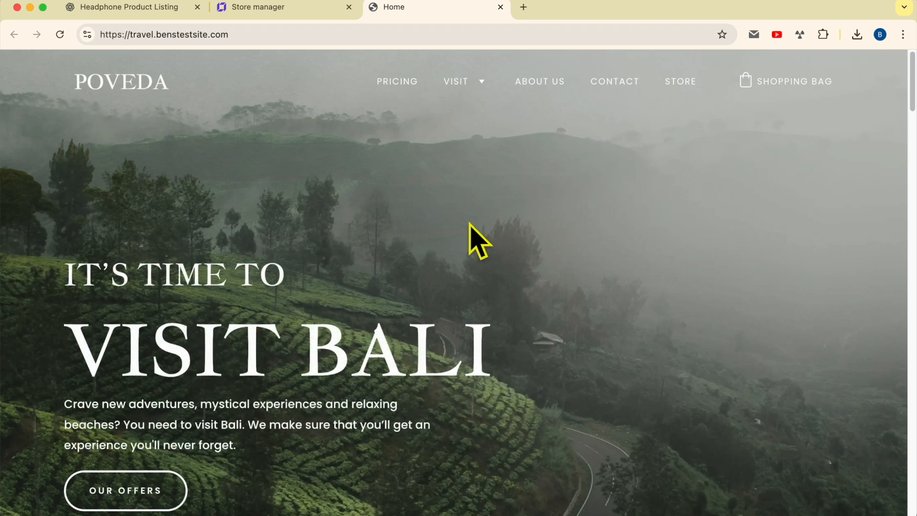
scroll(574, 191, down, 1)
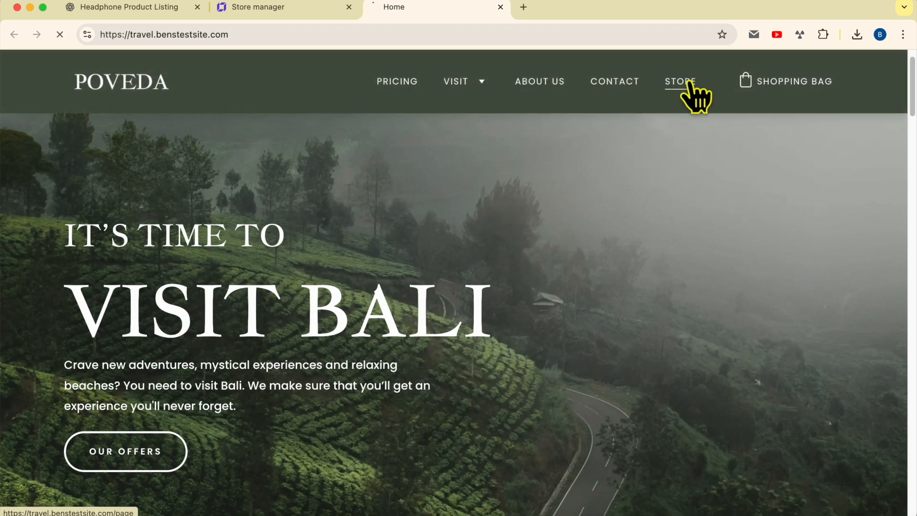
click(694, 92)
scroll(481, 189, down, 7)
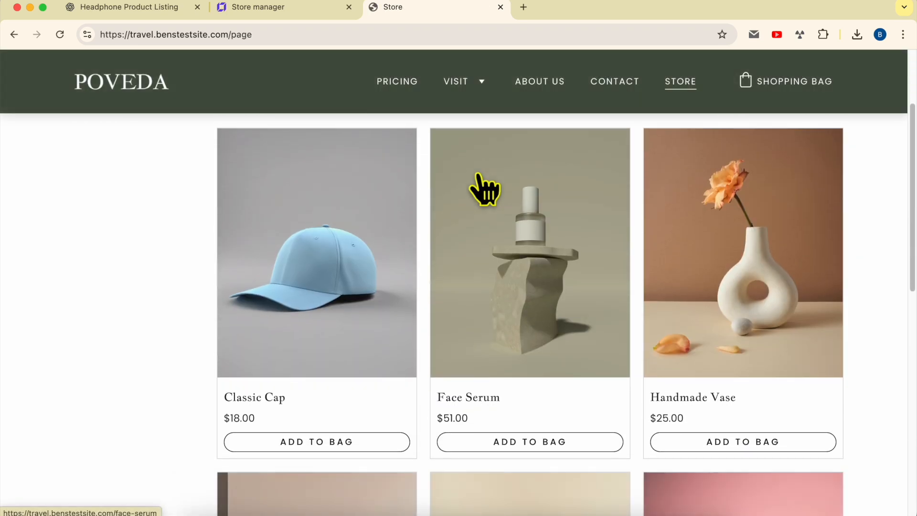
scroll(480, 189, down, 6)
scroll(471, 190, up, 12)
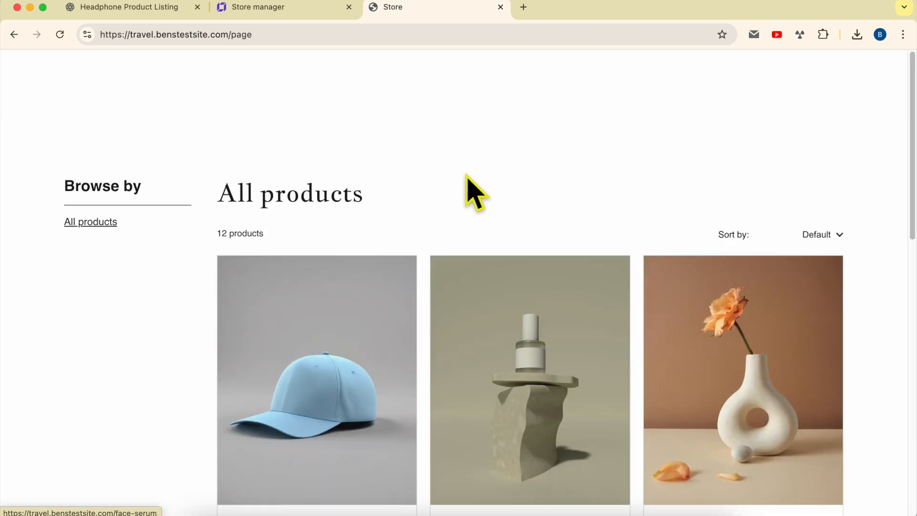
Return to the store manager and start adding a new physical product from the product list
click(285, 10)
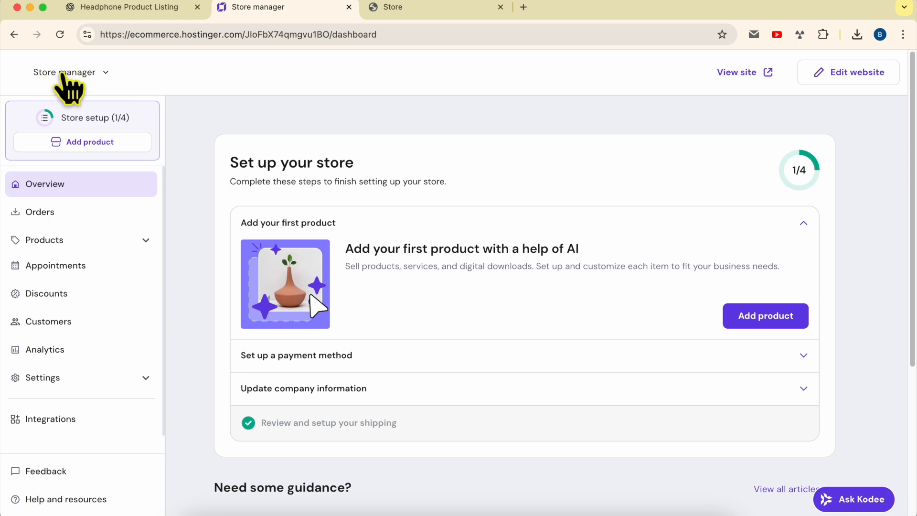
click(77, 243)
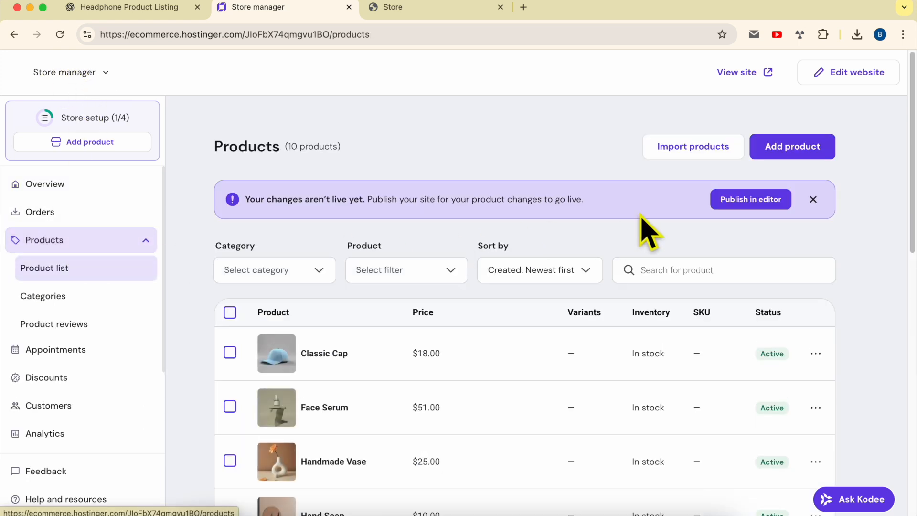
click(795, 148)
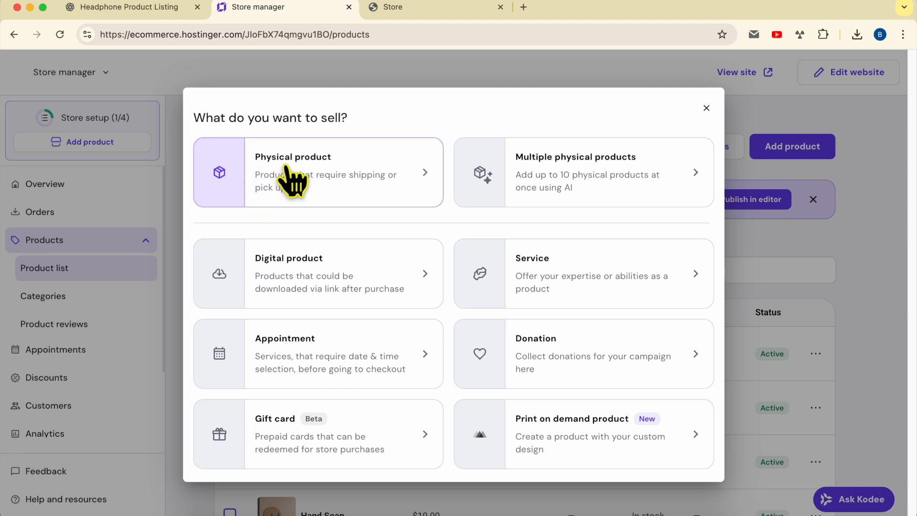
click(308, 176)
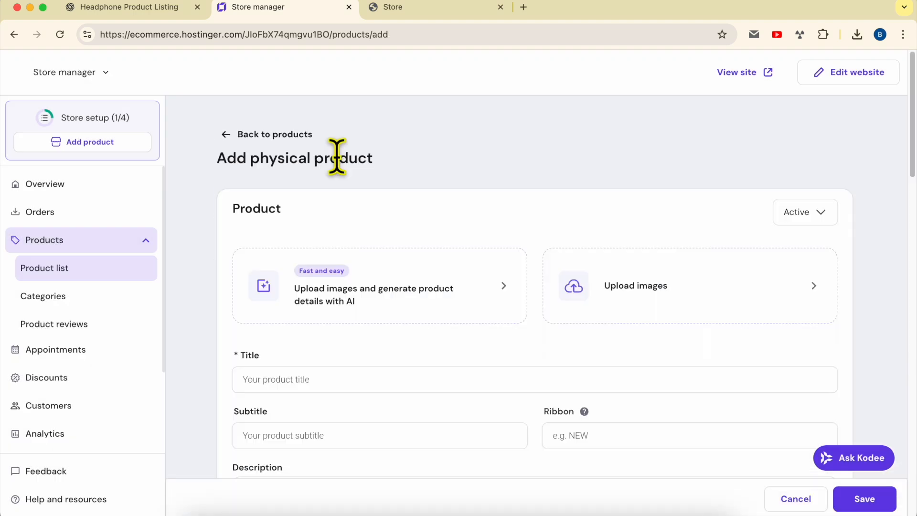
Upload New Project (1).jpg, New Project (2).jpg and New Project.jpg from Downloads as the product images
scroll(411, 208, down, 1)
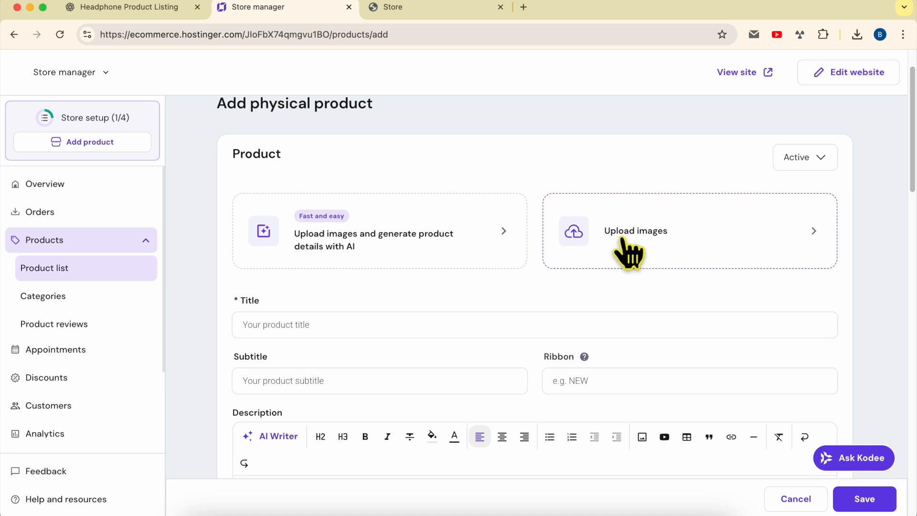
click(645, 235)
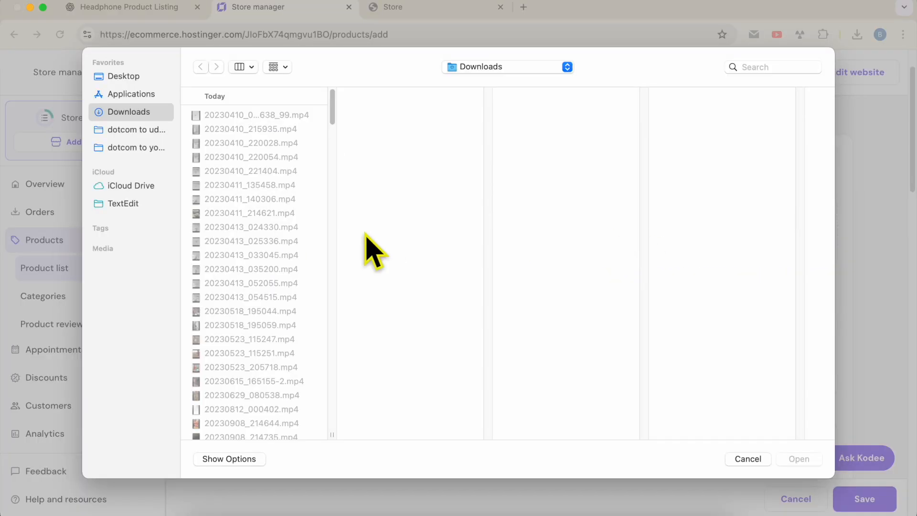
scroll(241, 258, down, 10)
scroll(244, 258, down, 10)
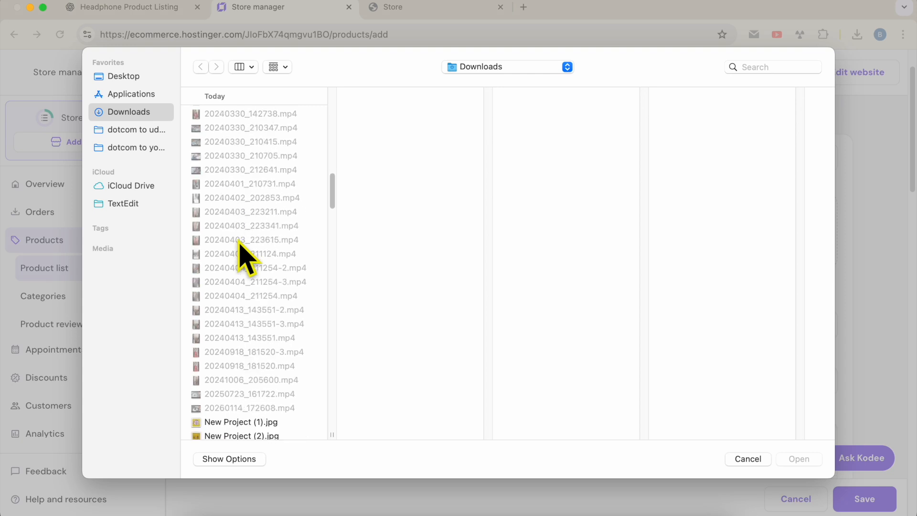
click(270, 153)
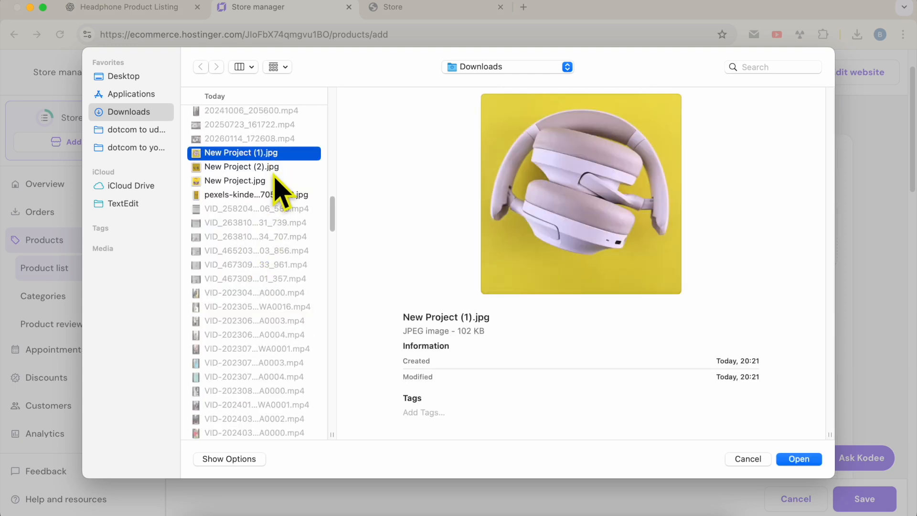
key(Down)
key(Down)
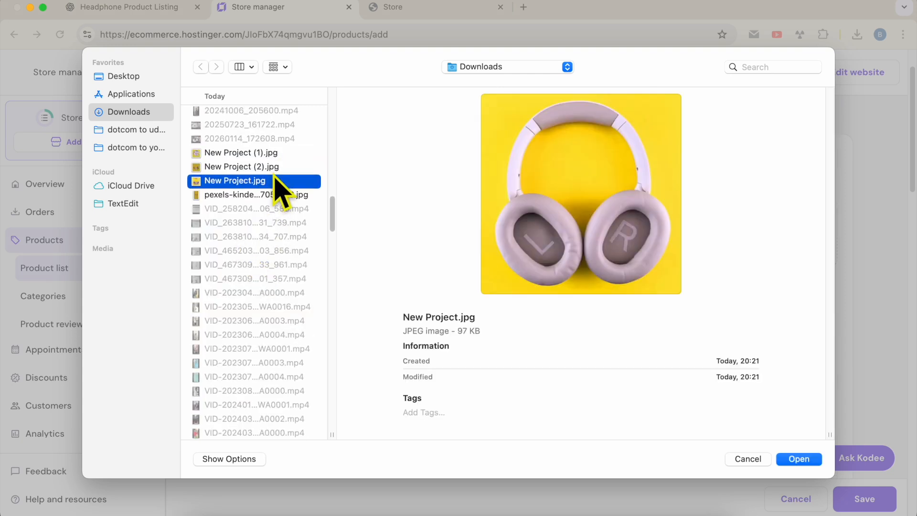
key(shift+Up)
key(shift+Up)
key(Return)
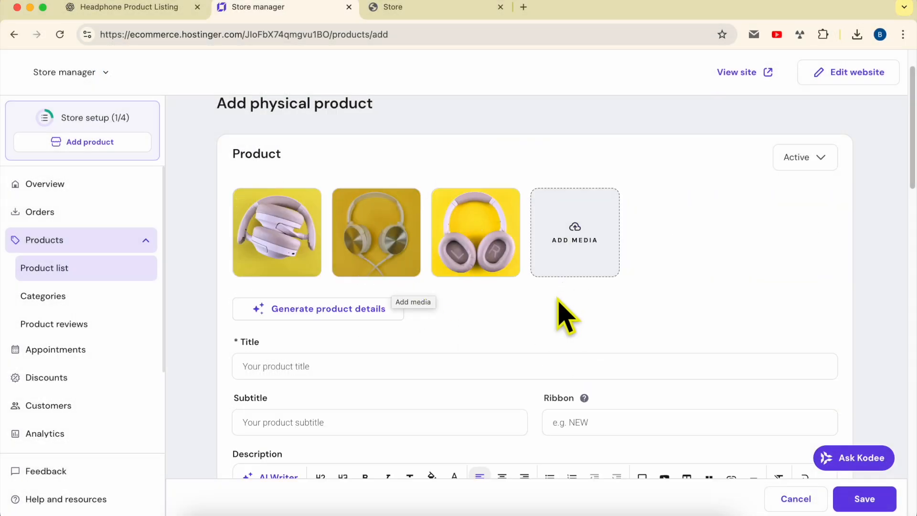
Reorder the product images with the silver-disc headphones first, the L/R ear-cup view second and the folded headphones last
drag(482, 234, 295, 249)
drag(474, 243, 292, 249)
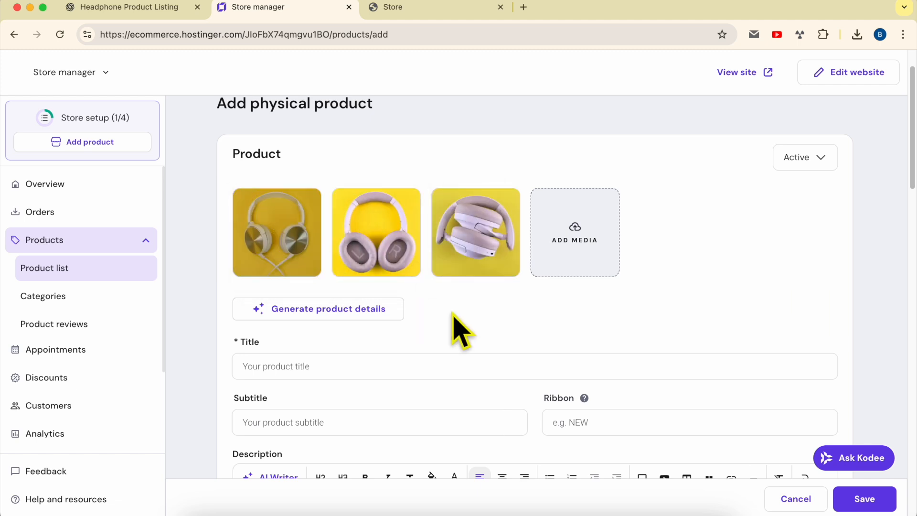
Generate the product details with AI from the uploaded headphone images
scroll(506, 349, down, 1)
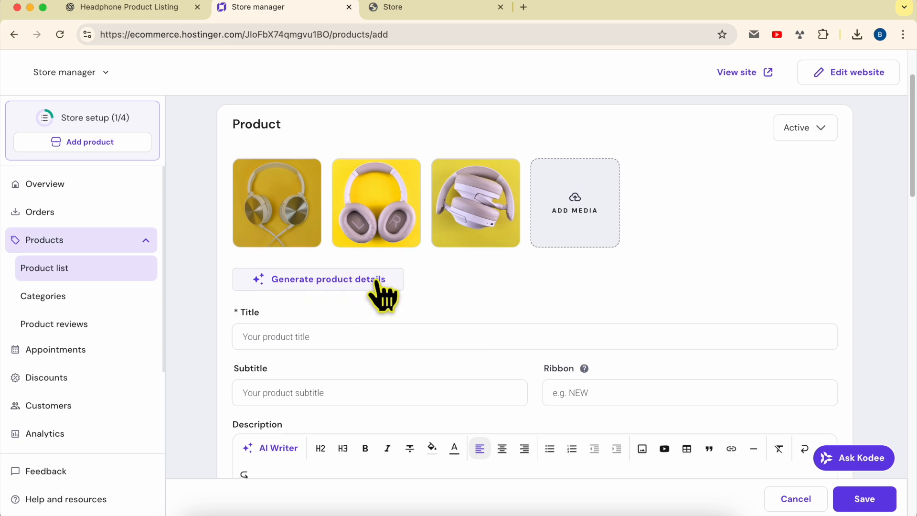
scroll(266, 265, down, 3)
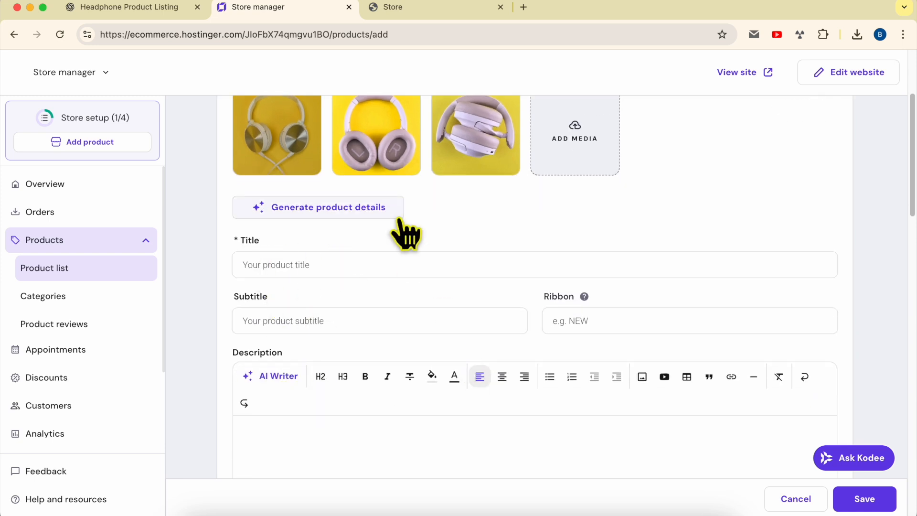
scroll(401, 232, up, 5)
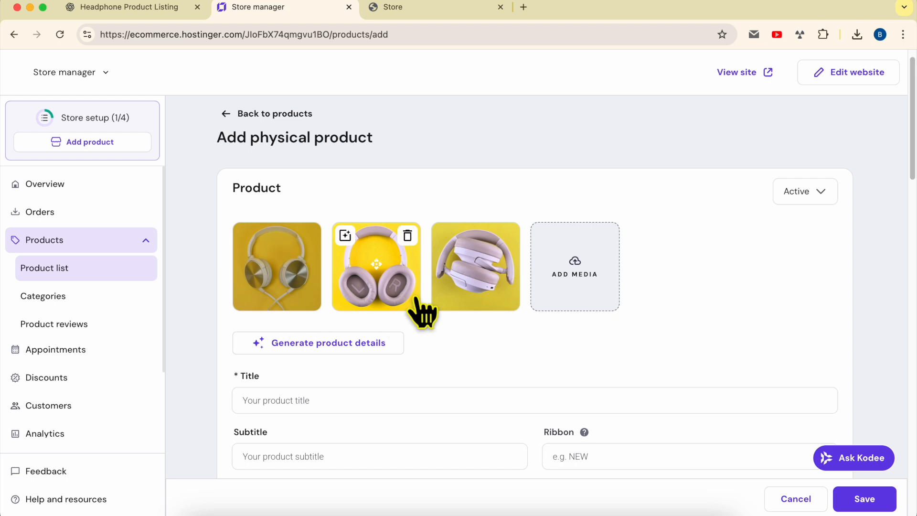
click(150, 13)
click(260, 11)
click(287, 349)
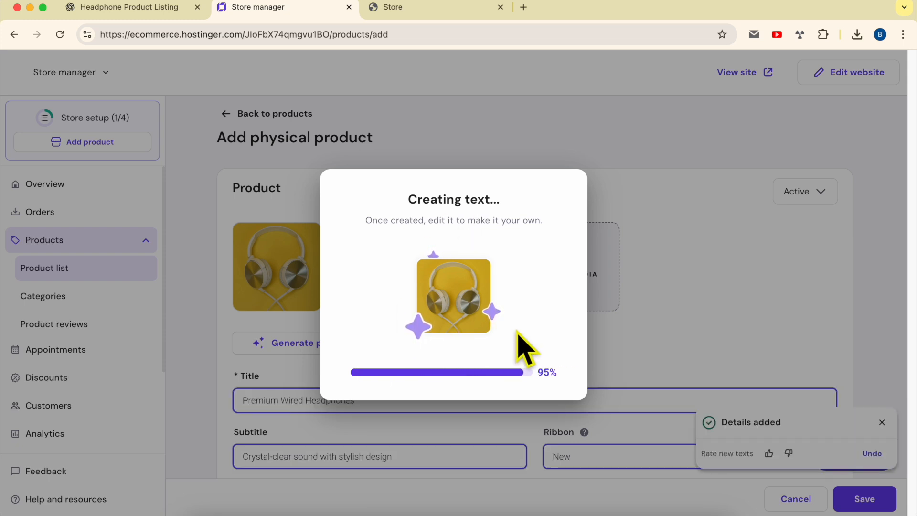
Review the generated title, subtitle, ribbon, description and price, along with the remaining sections of the product form
scroll(522, 348, down, 5)
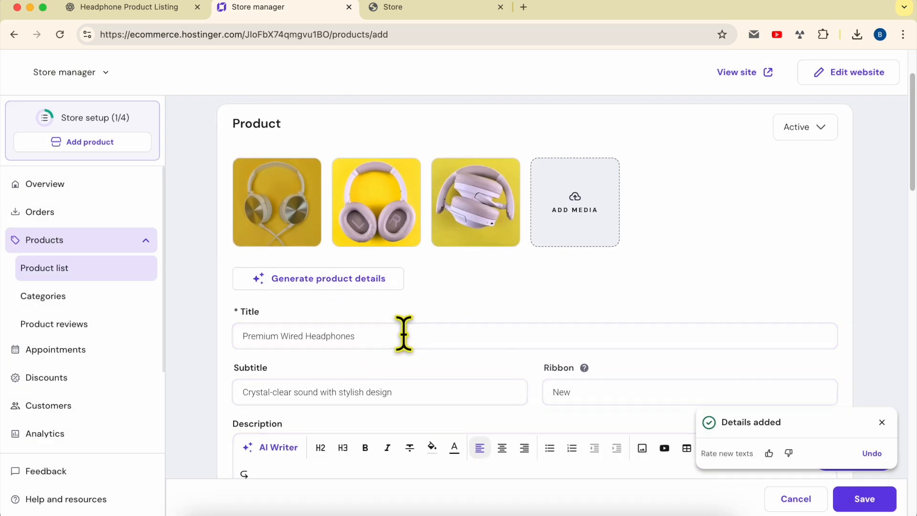
triple_click(377, 252)
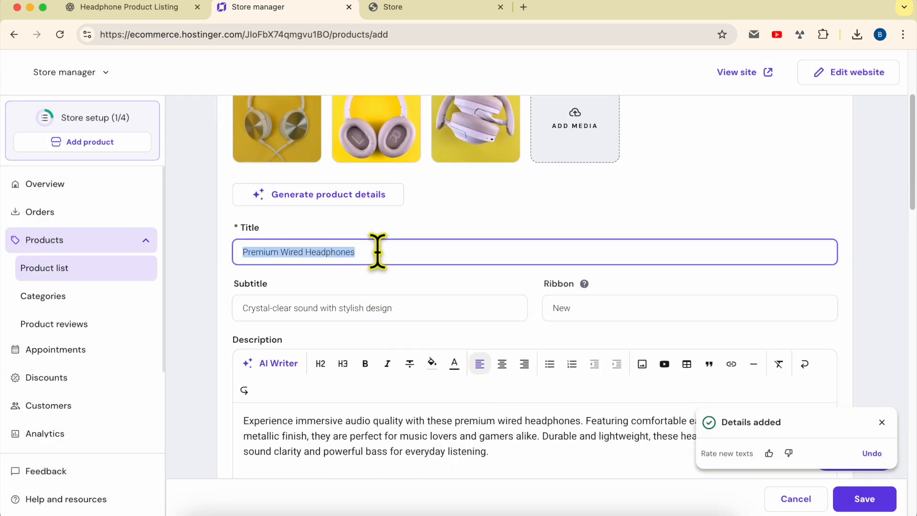
click(384, 251)
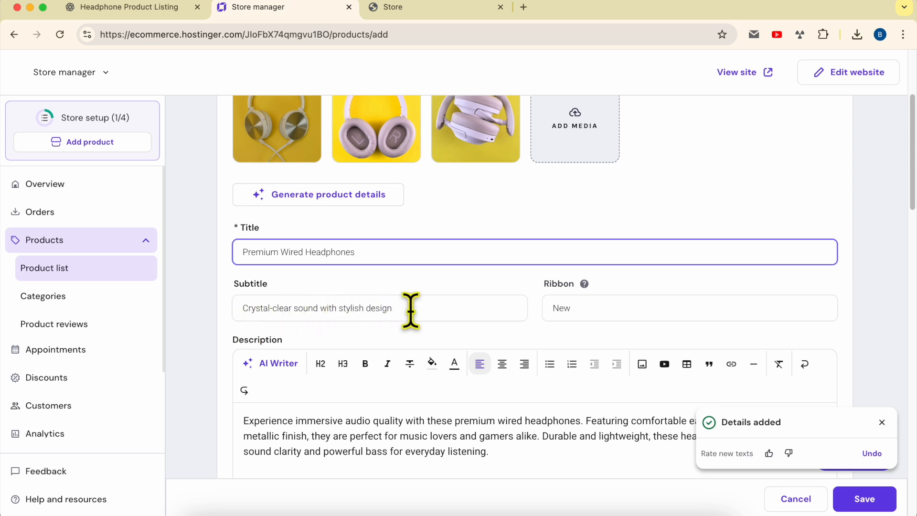
click(581, 310)
scroll(508, 349, down, 3)
click(343, 329)
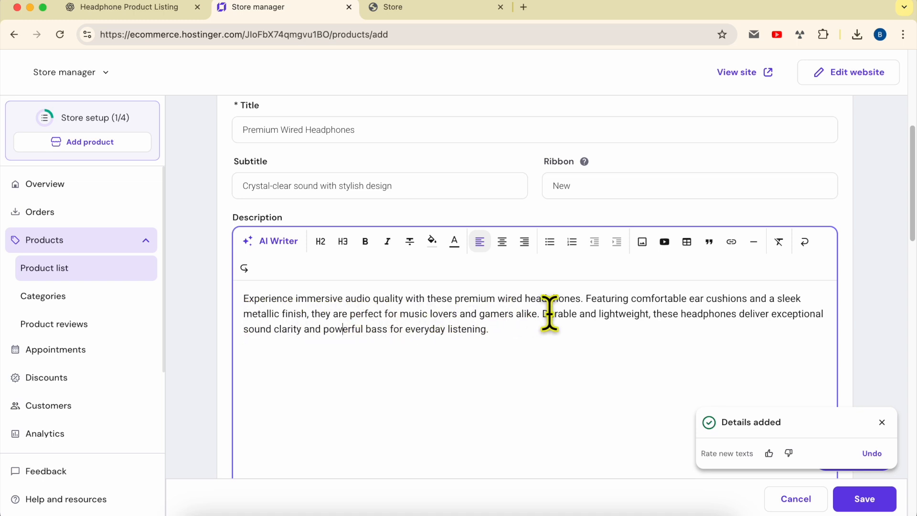
scroll(566, 348, down, 1)
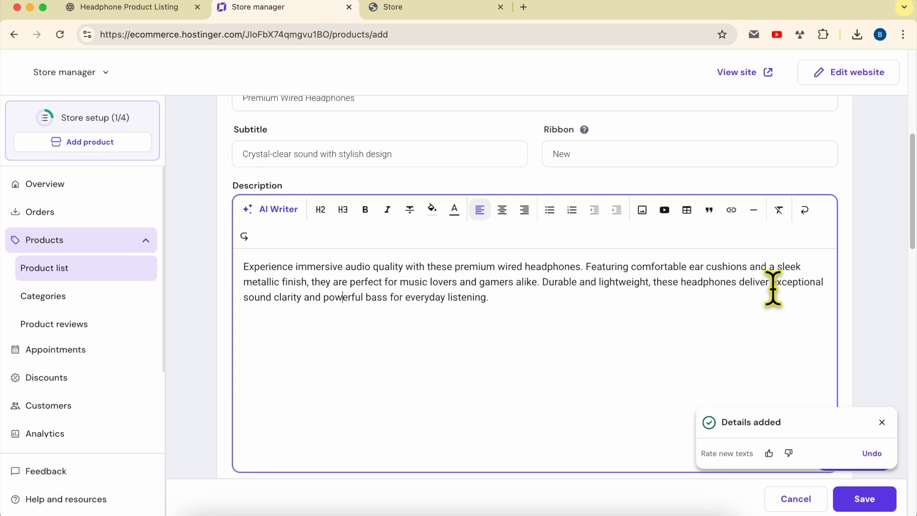
scroll(403, 333, down, 10)
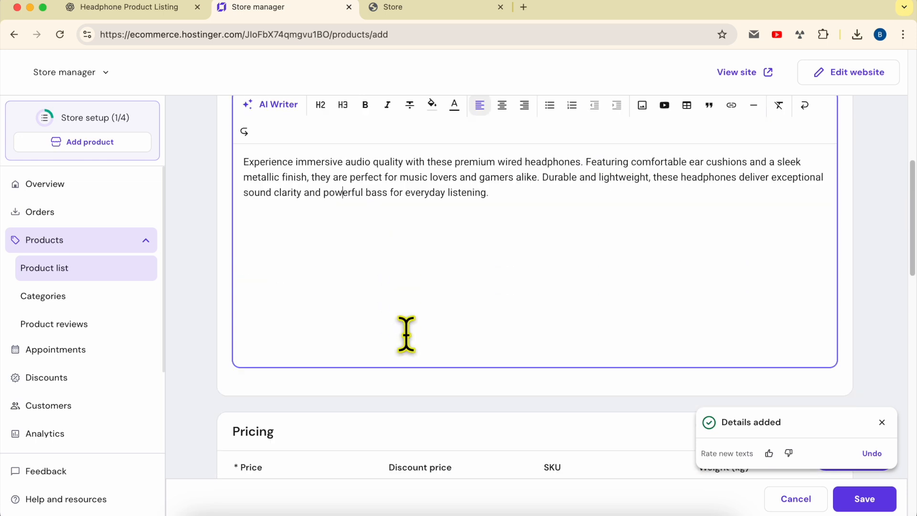
scroll(422, 339, down, 5)
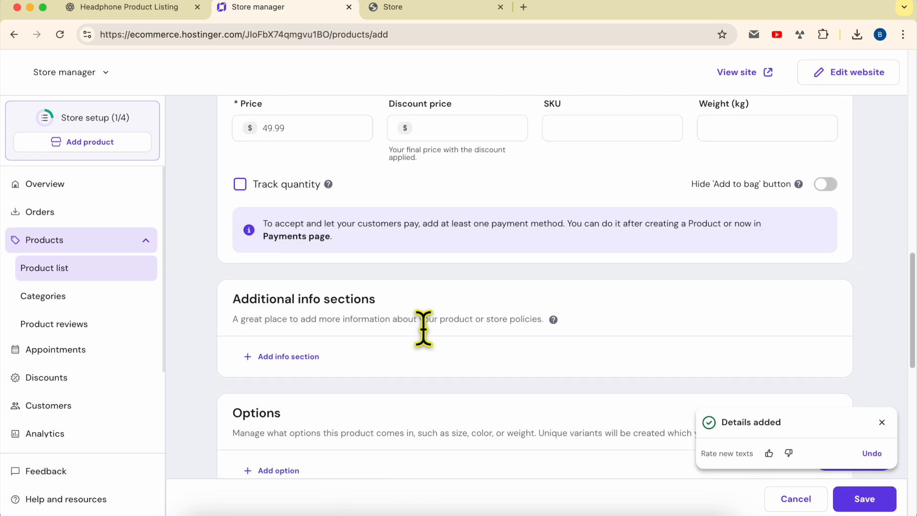
scroll(430, 346, up, 15)
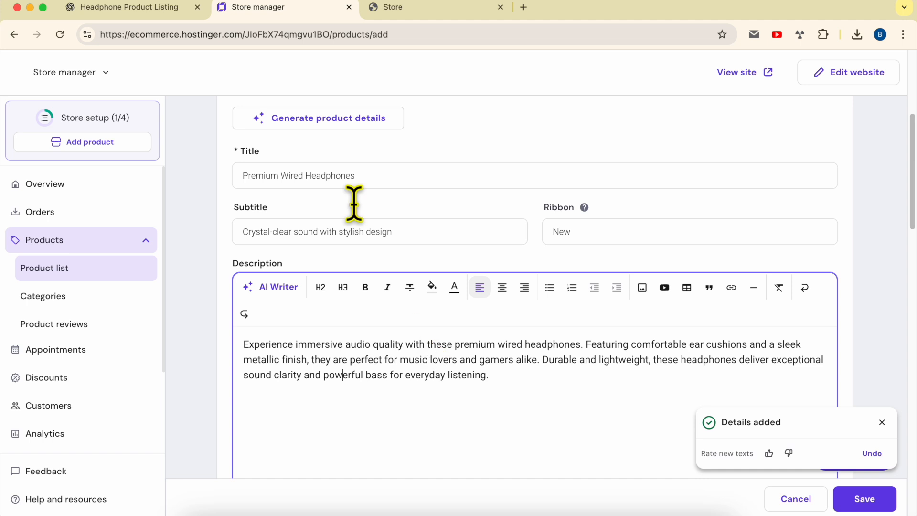
Replace the product title with "Wireless Over-Ear Bluetooth Headphones – Comfortable Noise-Isolating Headset", copied from the ChatGPT product listing
click(158, 7)
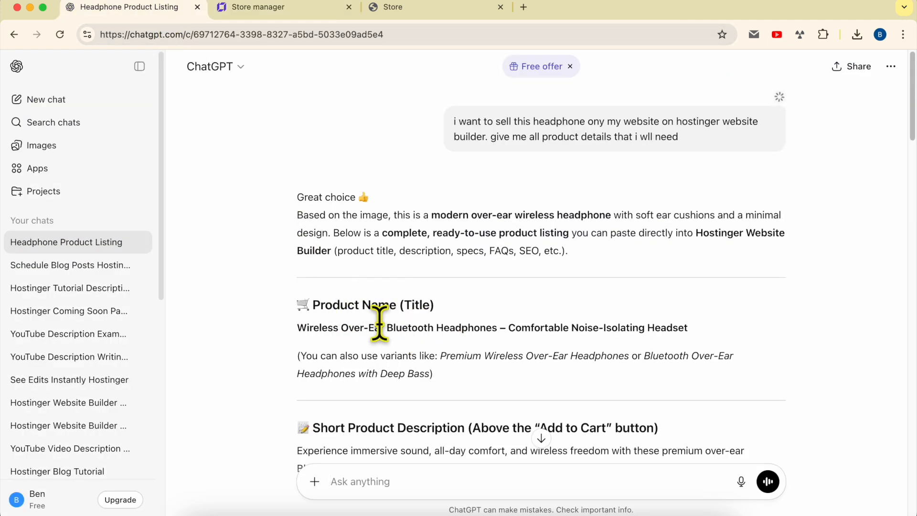
triple_click(356, 328)
click(310, 343)
triple_click(428, 330)
key(super+c)
click(258, 8)
click(326, 186)
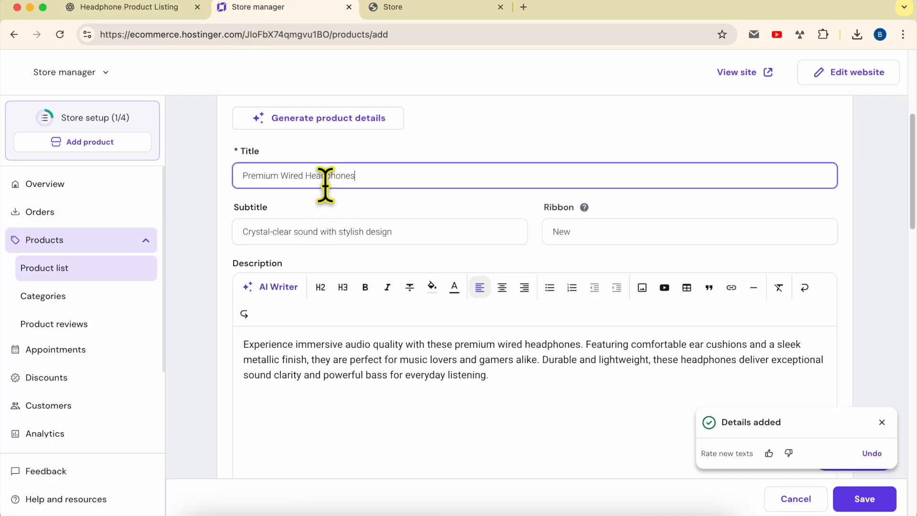
key(super+a)
key(super+v)
Replace the product description with the Short Product Description text copied from the ChatGPT listing
click(122, 7)
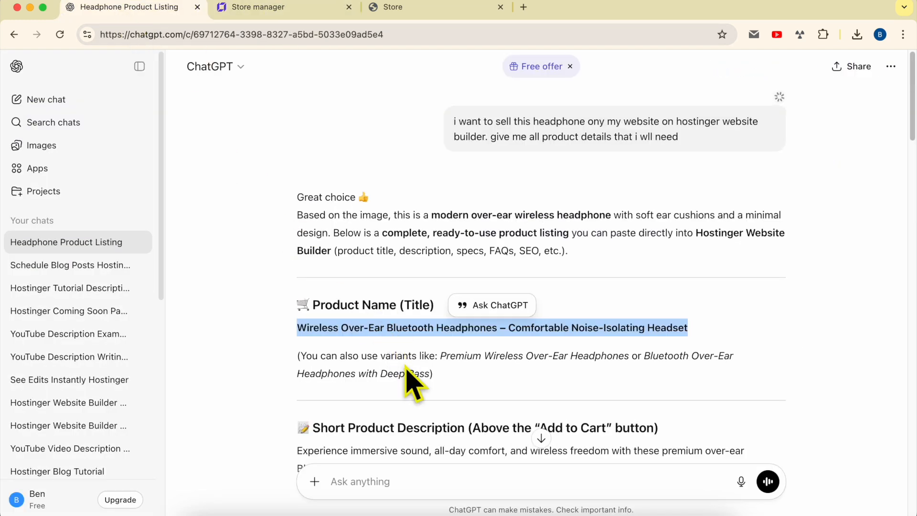
scroll(411, 380, down, 3)
triple_click(375, 359)
key(super+c)
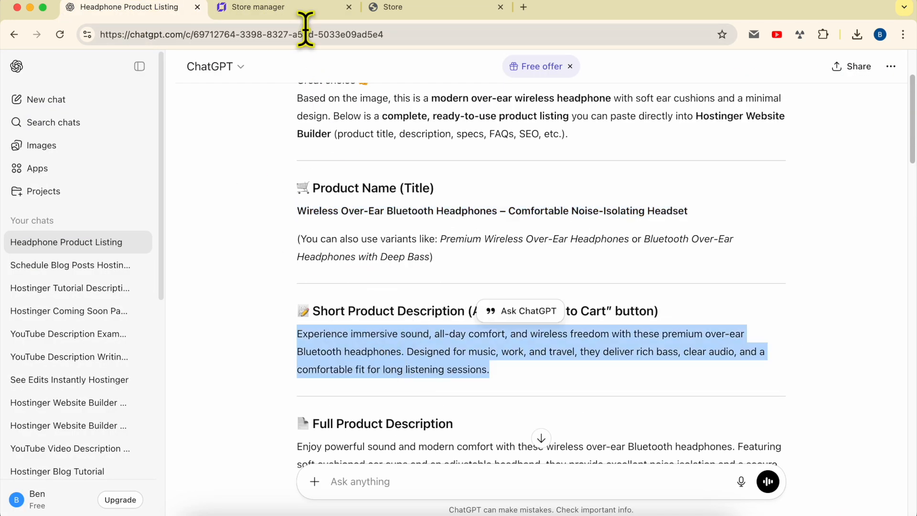
click(296, 9)
click(346, 349)
key(super+a)
key(super+v)
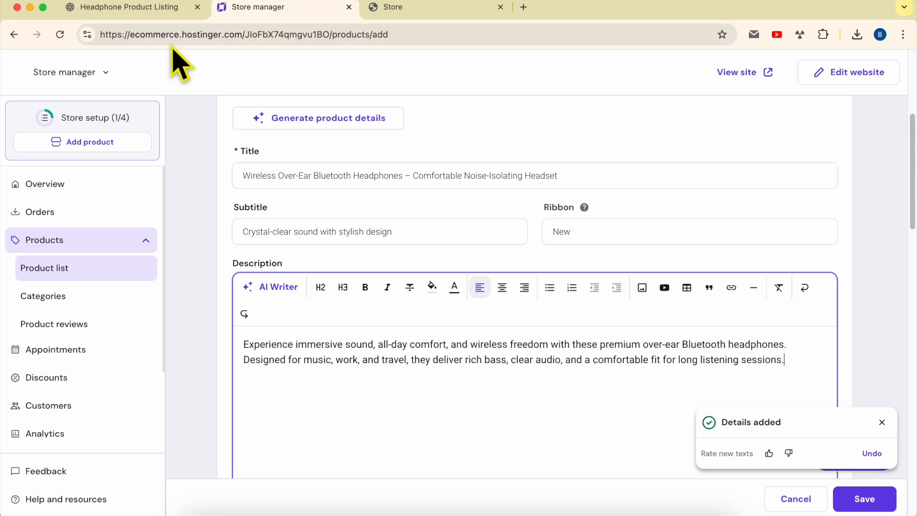
Copy the ChatGPT listing content from the full product description through the end of the Ideal For list
click(135, 10)
scroll(307, 276, down, 3)
click(416, 330)
triple_click(432, 348)
scroll(432, 347, down, 8)
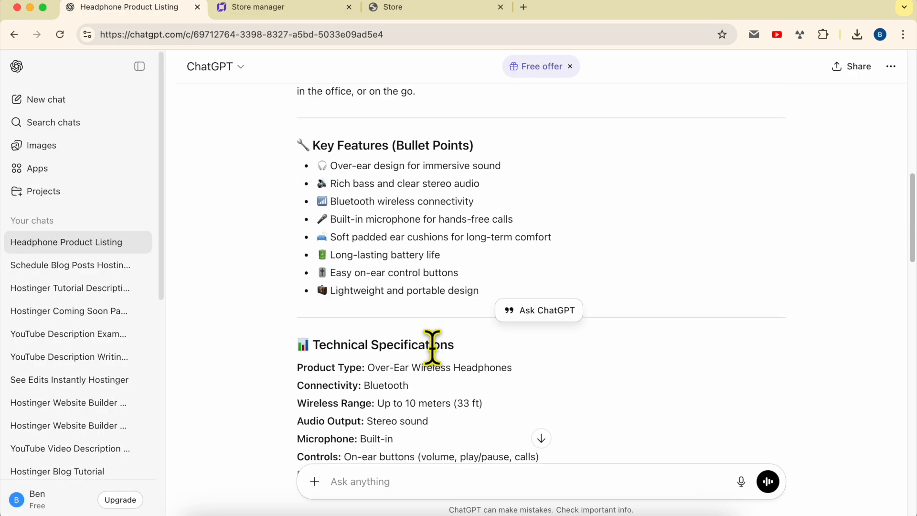
scroll(432, 347, down, 9)
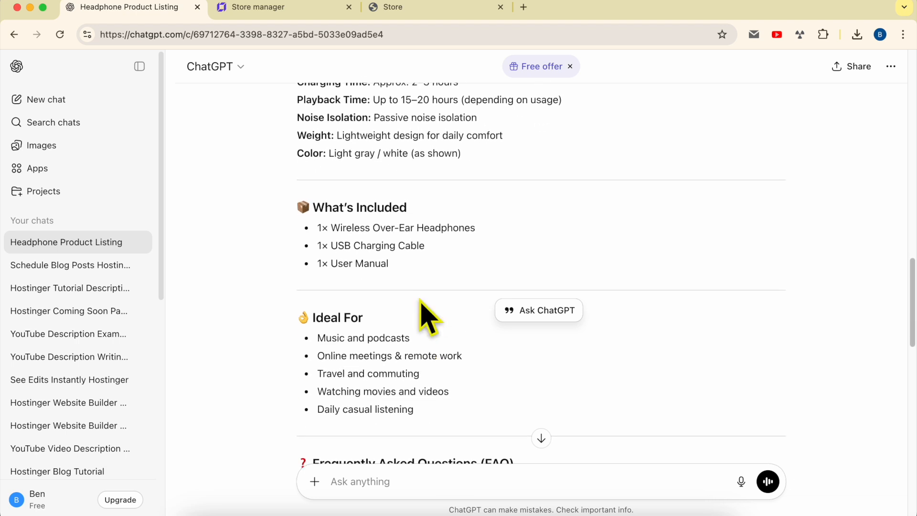
triple_click(497, 167)
scroll(473, 267, down, 2)
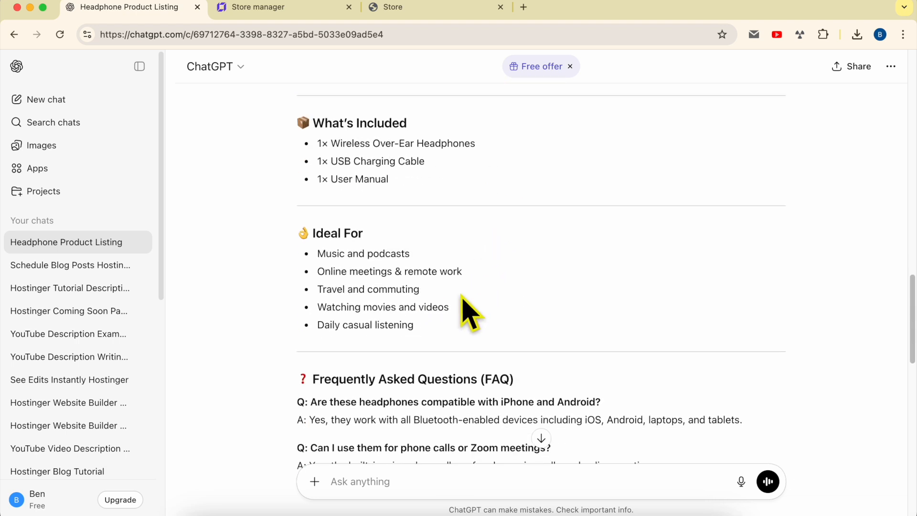
scroll(471, 310, down, 3)
triple_click(456, 222)
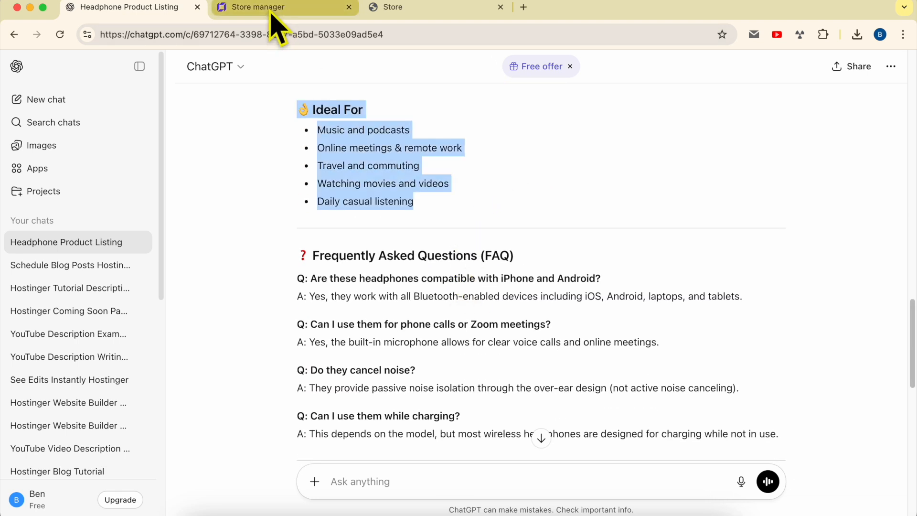
scroll(339, 205, down, 3)
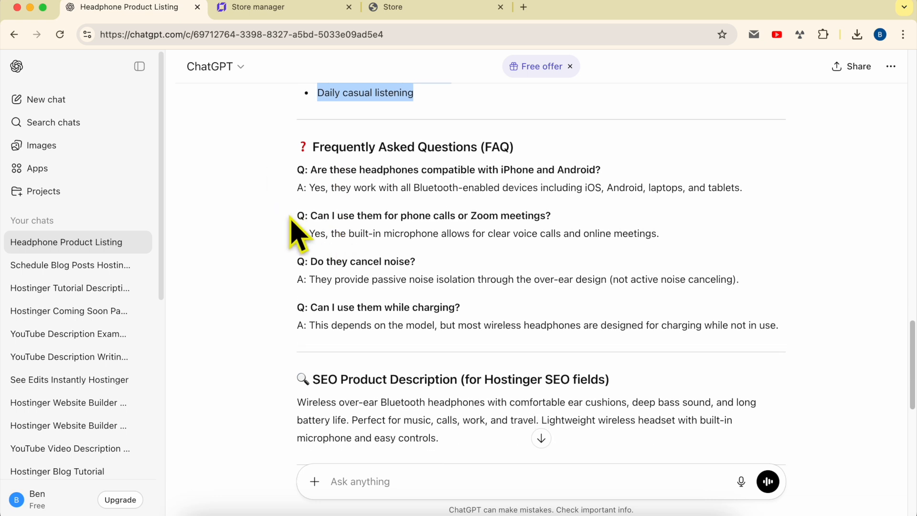
scroll(289, 191, down, 1)
Replace the whole product description in the store's product form with the copied listing sections
click(261, 7)
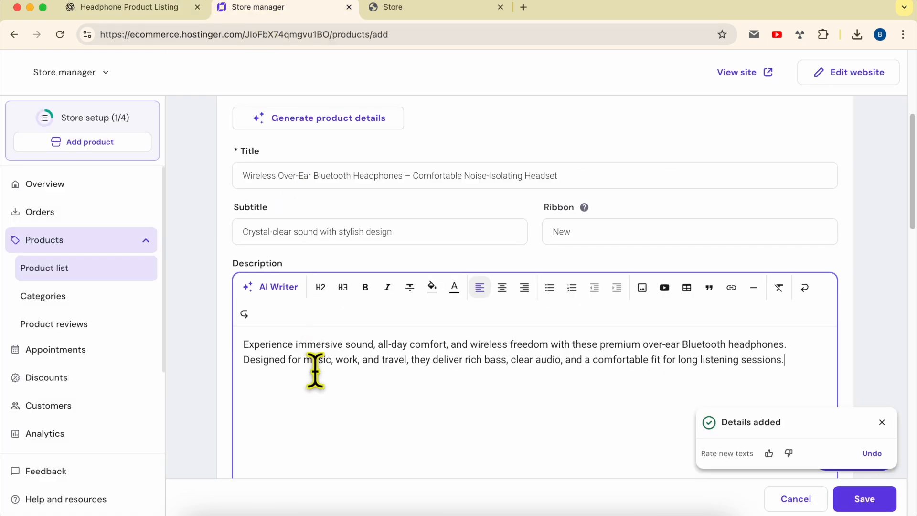
key(super+a)
key(super+v)
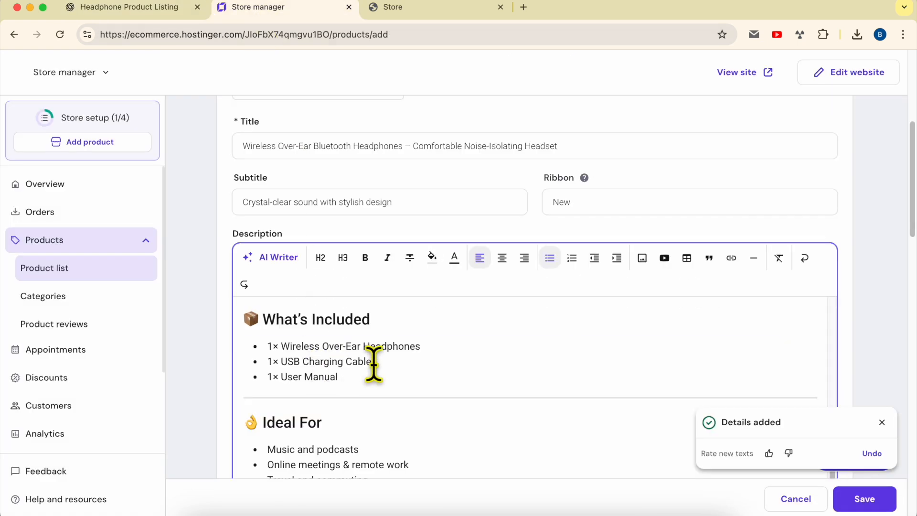
scroll(377, 371, down, 1)
scroll(375, 377, up, 5)
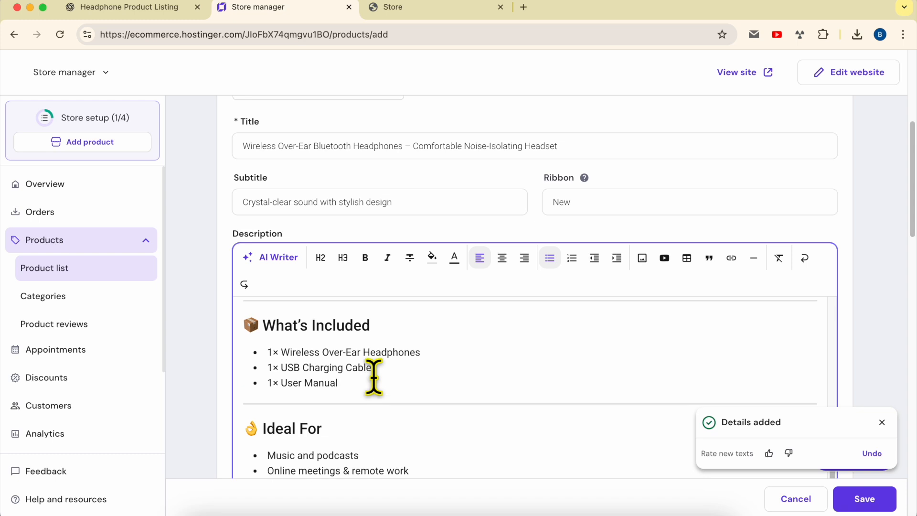
scroll(374, 377, down, 5)
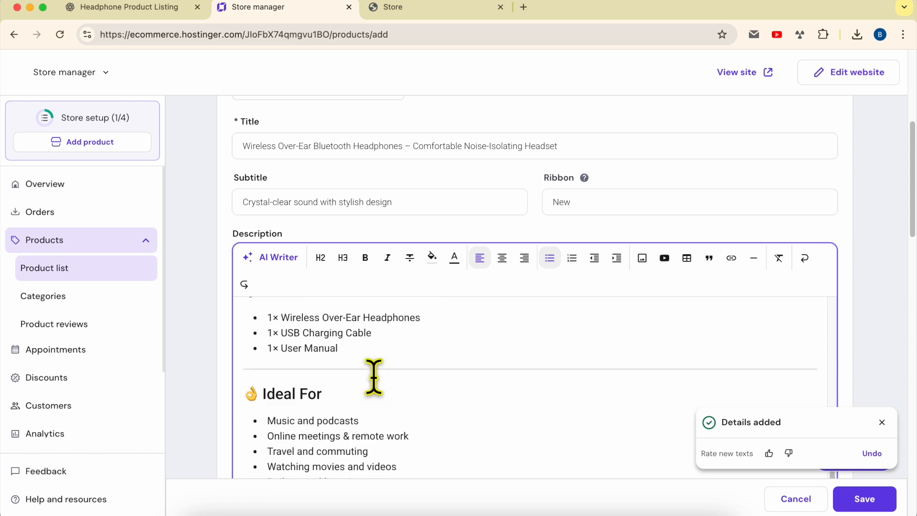
scroll(219, 317, down, 1)
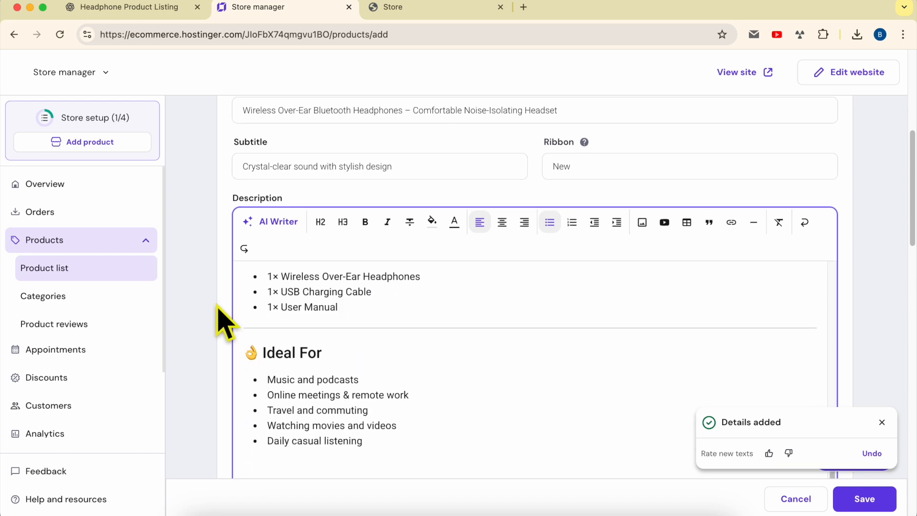
Set the product's price to $50, the discount price to $29 and the weight to 1 kg
scroll(242, 230, down, 4)
scroll(227, 246, down, 3)
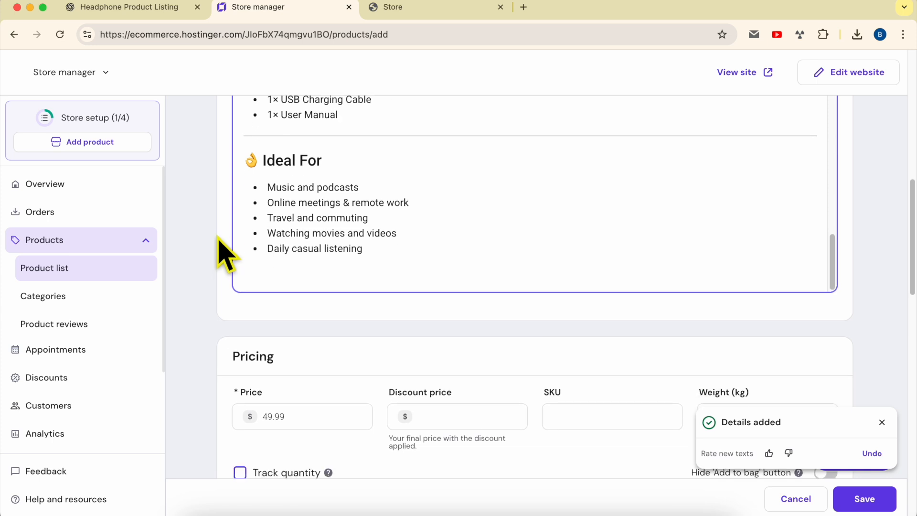
double_click(273, 330)
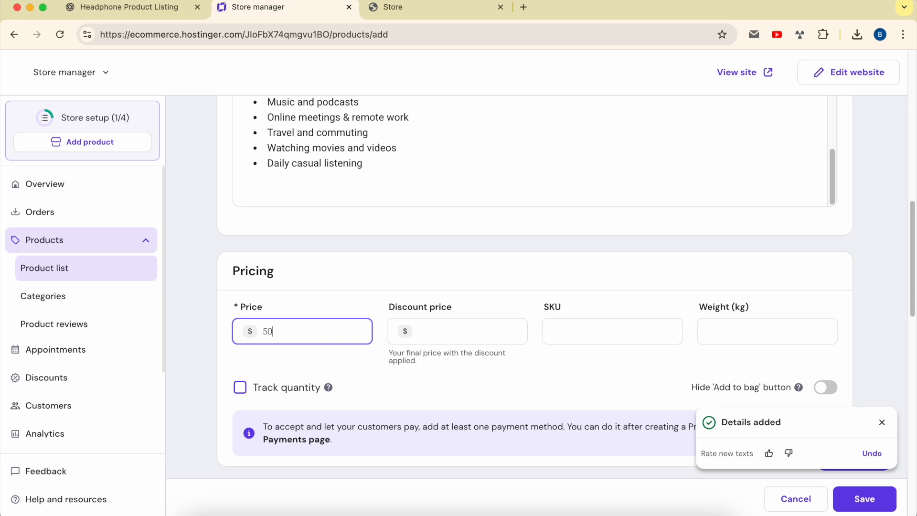
click(464, 331)
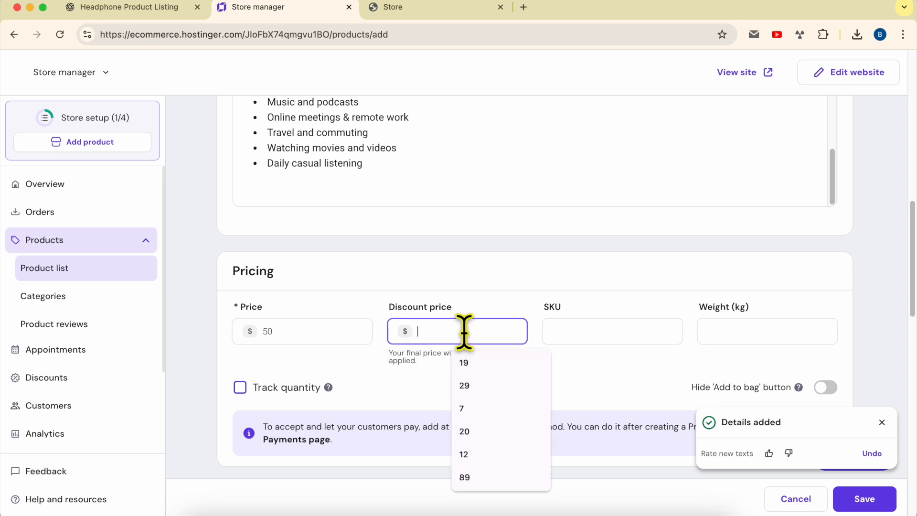
text(29)
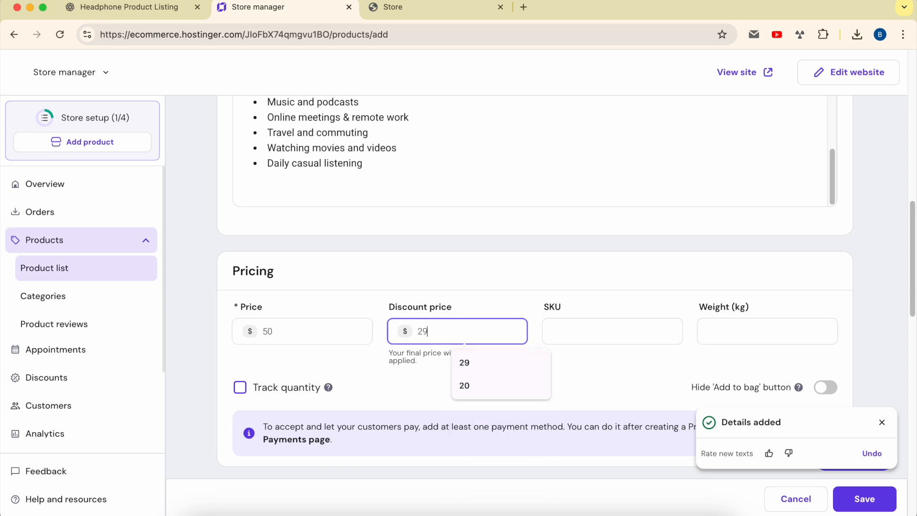
click(565, 298)
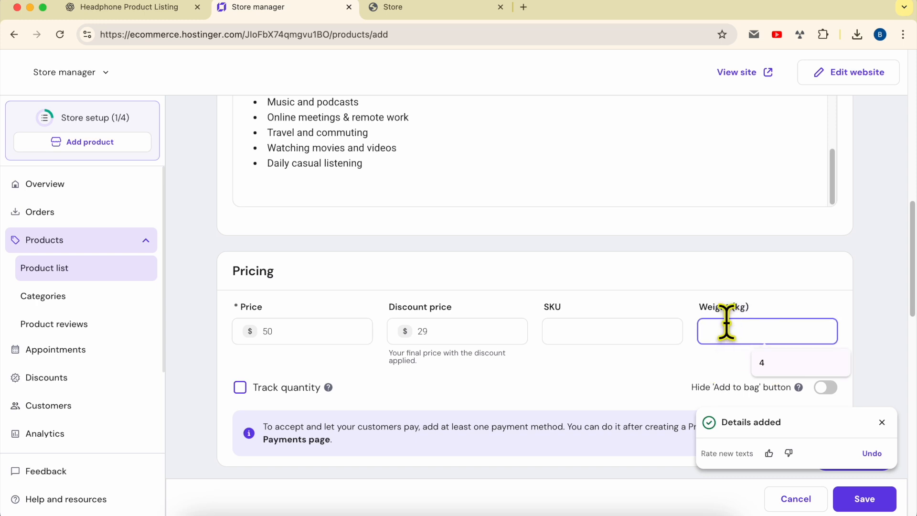
click(790, 287)
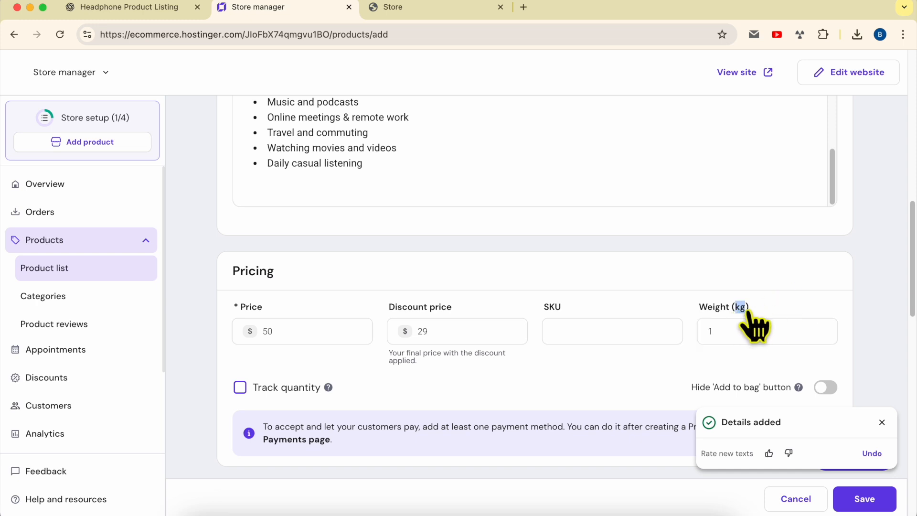
scroll(69, 409, down, 2)
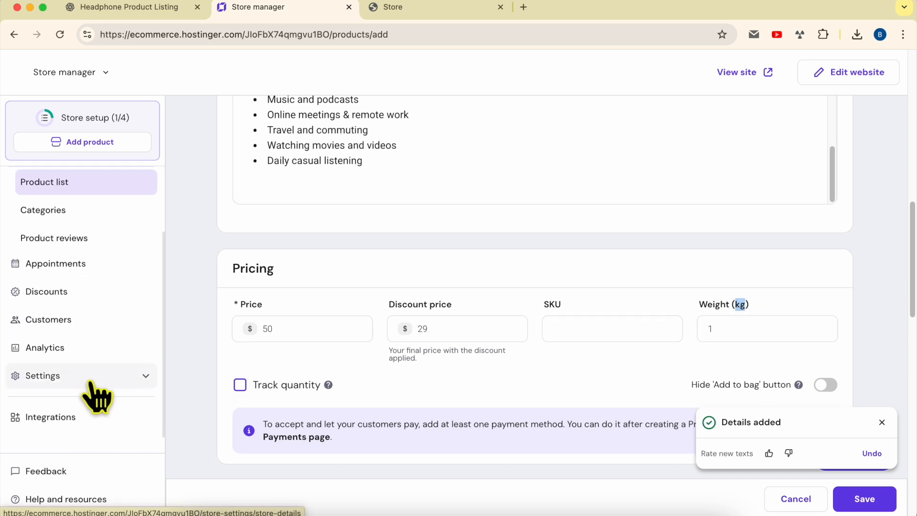
click(91, 376)
click(504, 321)
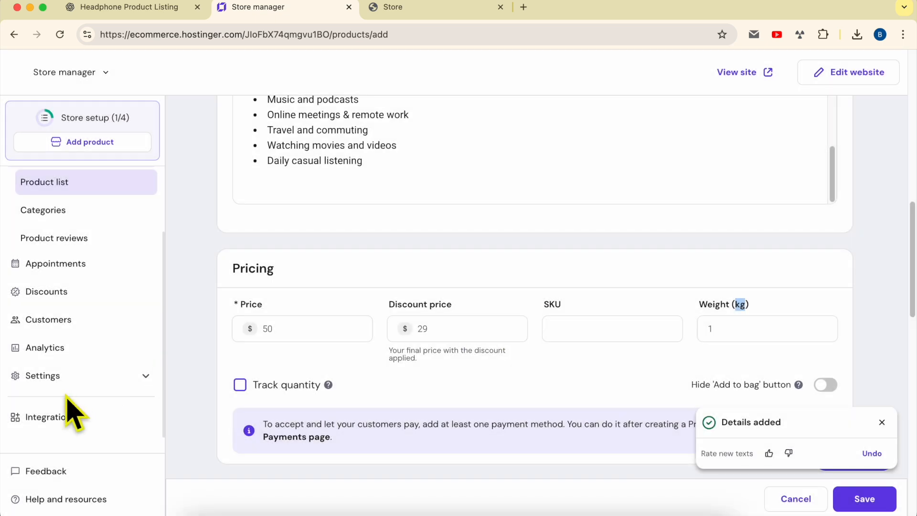
click(143, 382)
click(503, 319)
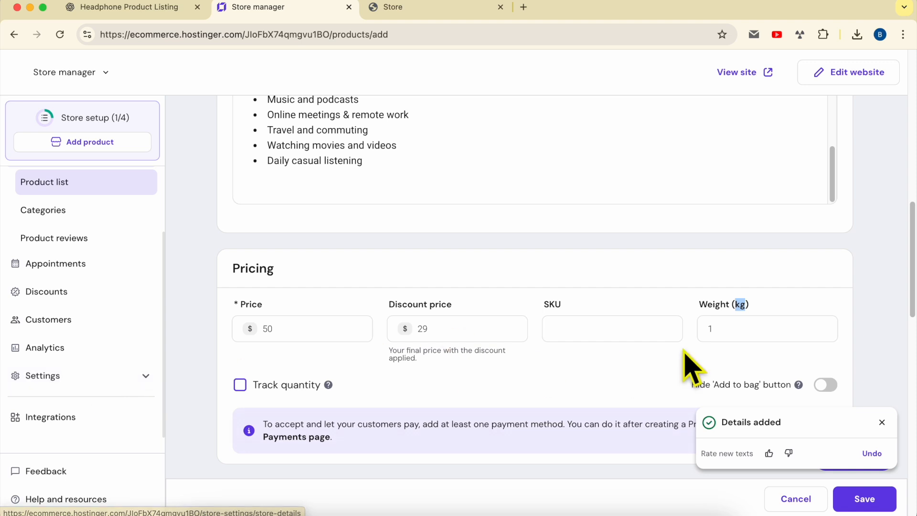
Enable quantity tracking for the product and set the quantity to 20
scroll(736, 321, down, 5)
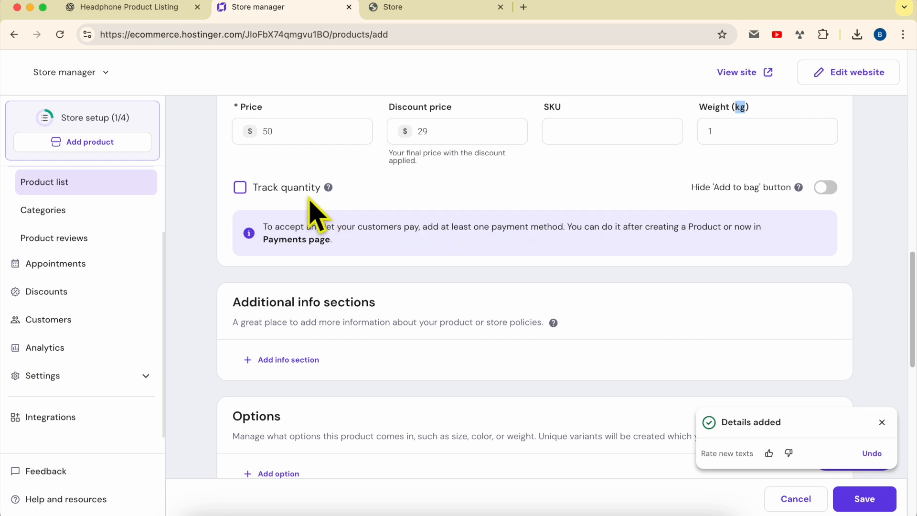
click(282, 193)
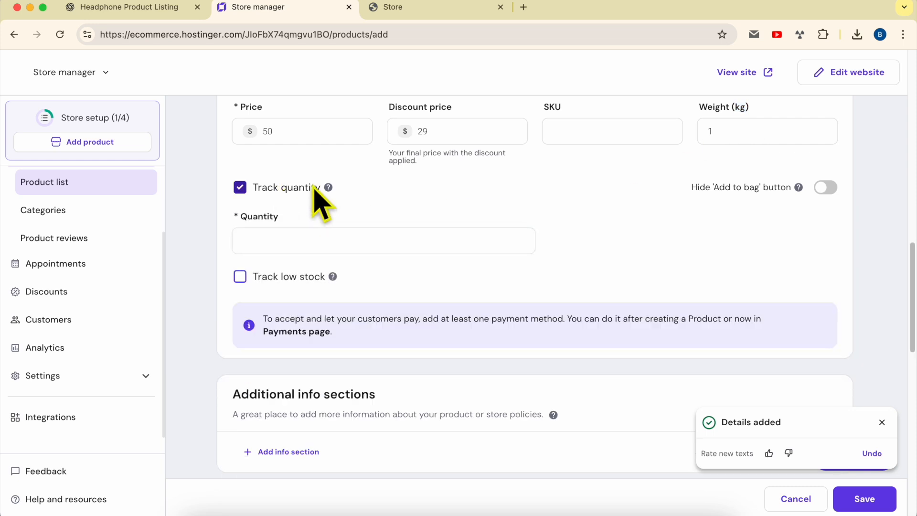
click(269, 237)
text(20)
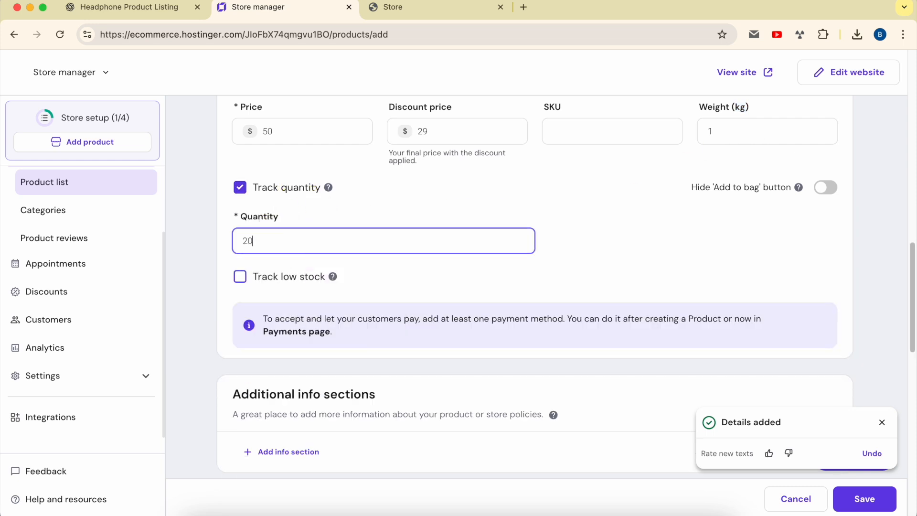
click(577, 252)
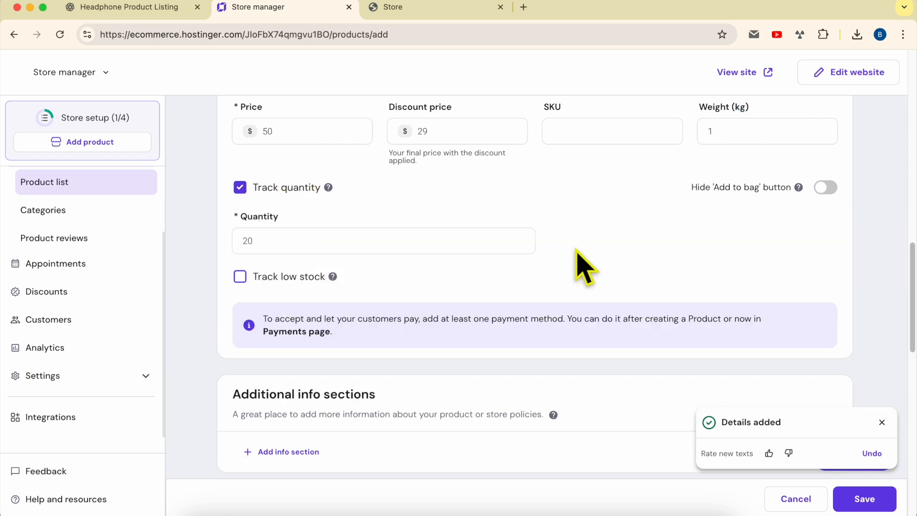
Enable low stock tracking and set the low stock threshold to 10
click(285, 279)
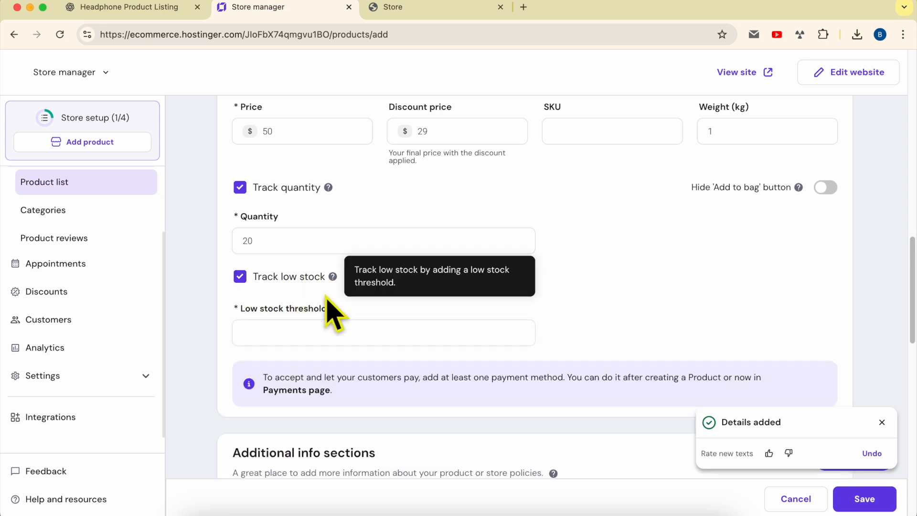
click(302, 333)
text(10)
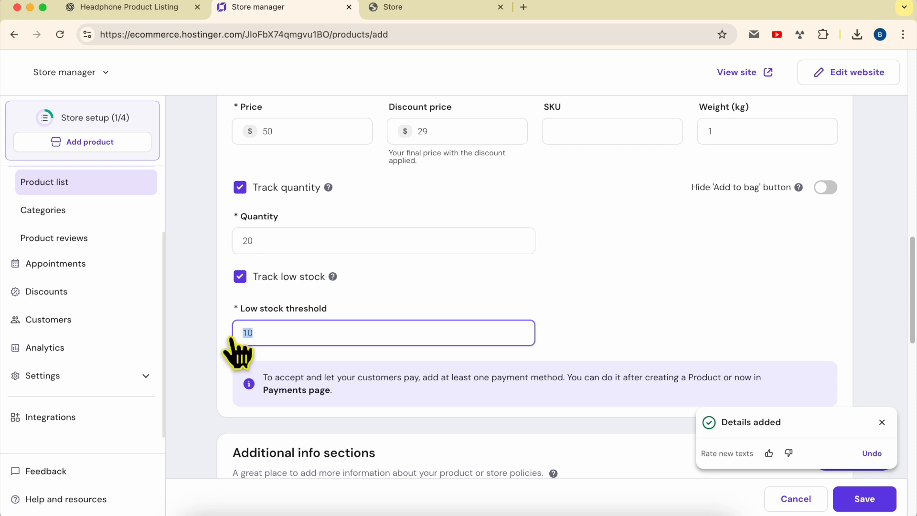
double_click(250, 333)
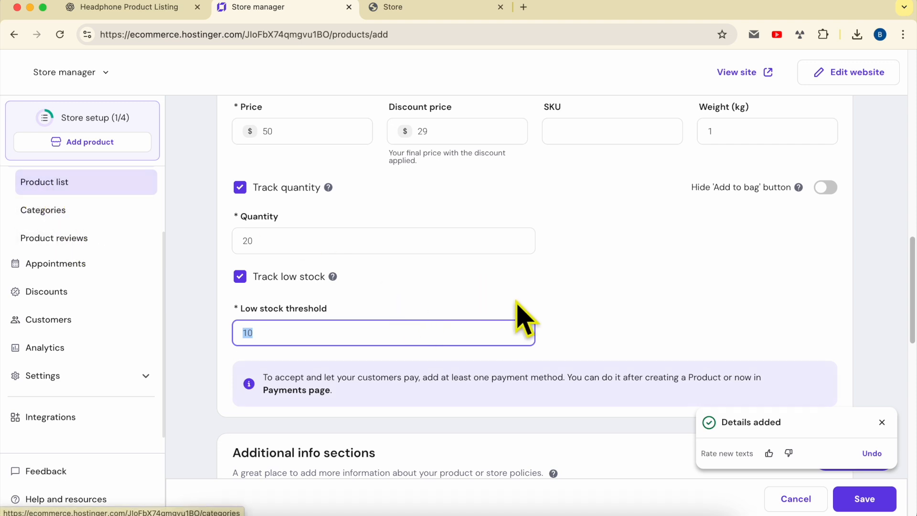
Review the Additional info sections area of the product form and copy its heading
scroll(522, 318, down, 3)
scroll(385, 343, down, 4)
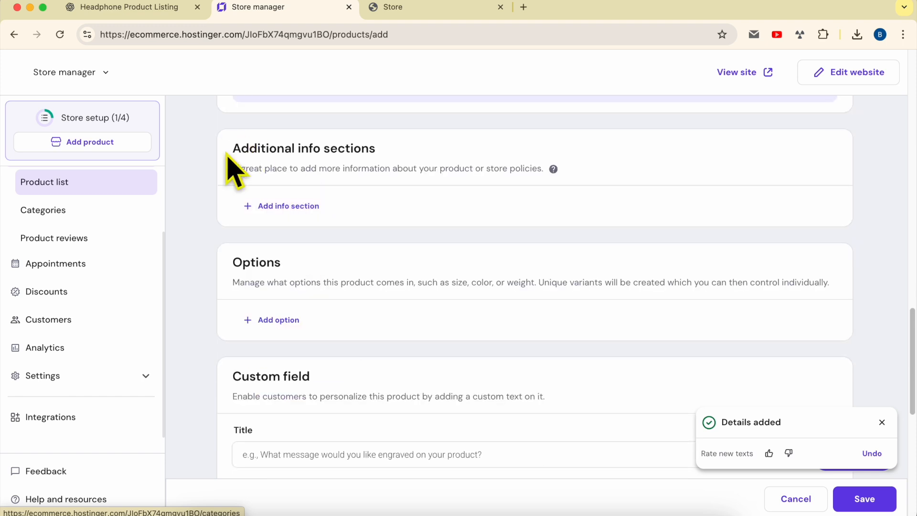
drag(230, 153, 407, 153)
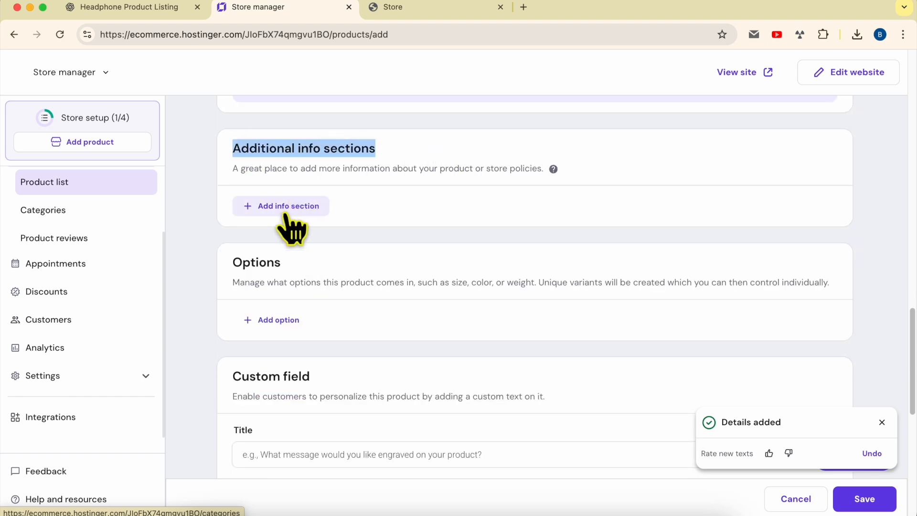
drag(233, 168, 505, 167)
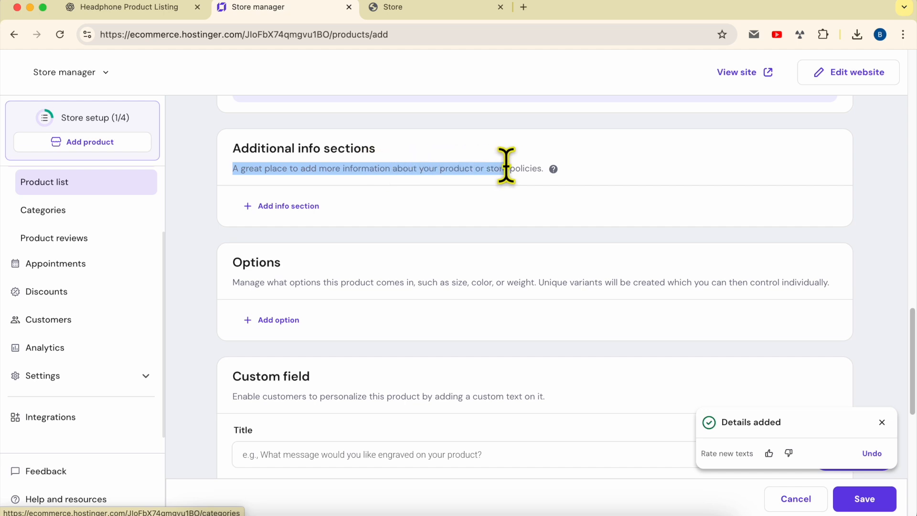
triple_click(282, 149)
Switch to the ChatGPT headphone listing chat and request "Additional info sections" for store policies
click(125, 7)
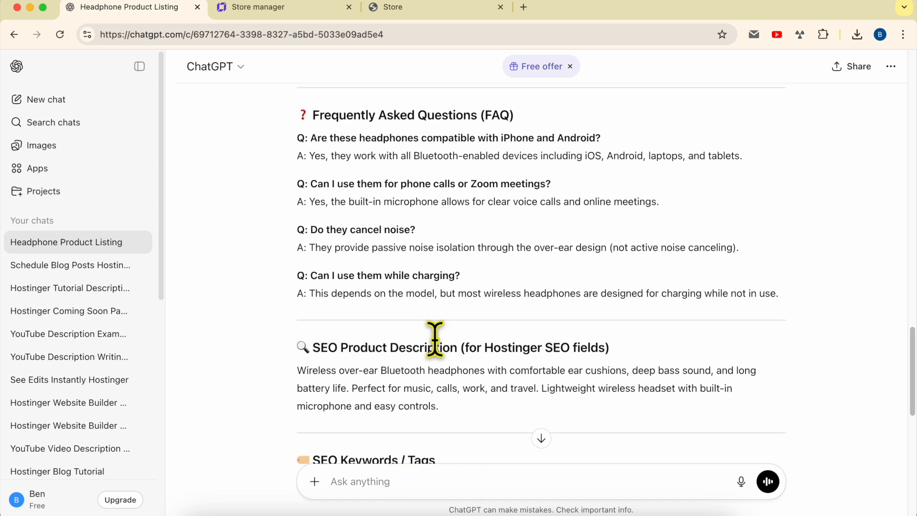
scroll(447, 358, down, 6)
scroll(446, 358, down, 5)
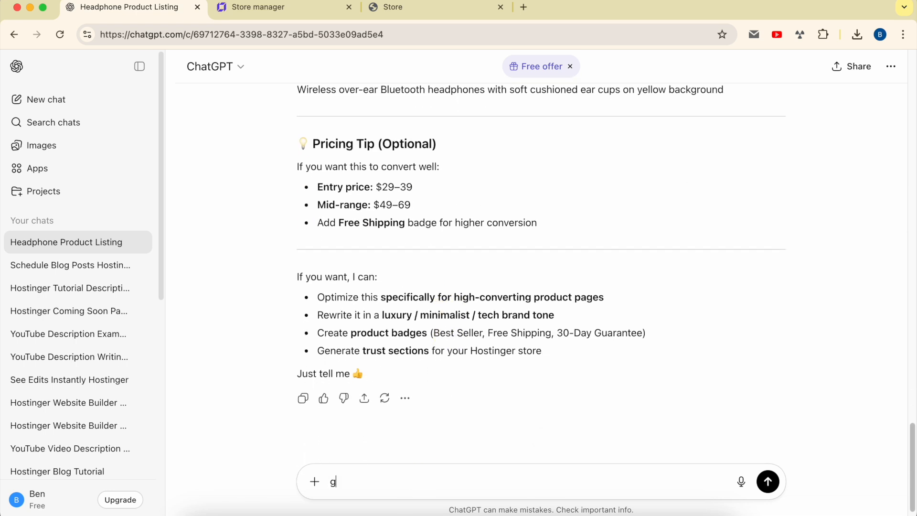
key(shift+Return)
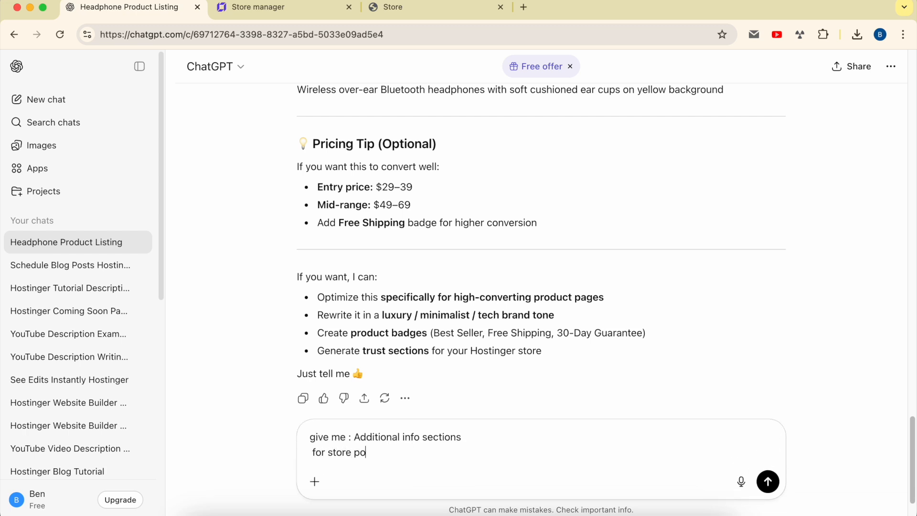
key(Return)
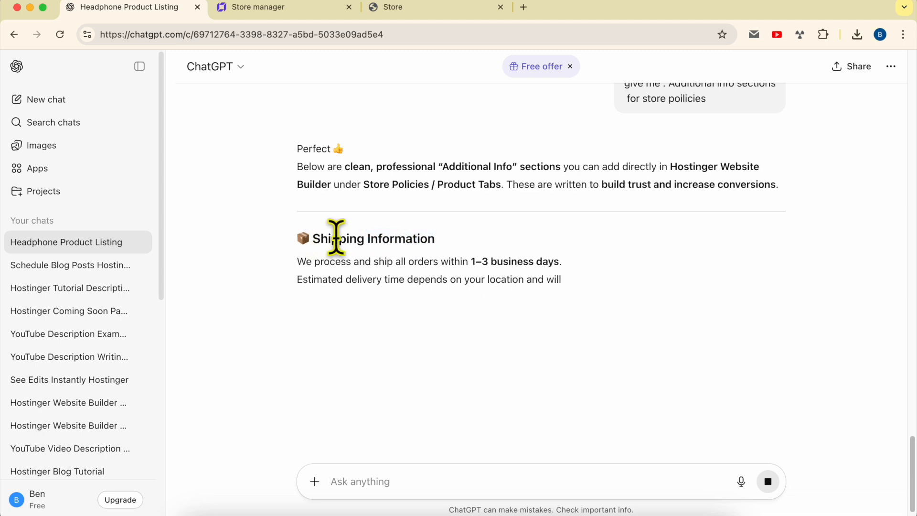
Copy the "Shipping Information" heading from ChatGPT and use it as the title of a new info section in the store's product form
drag(337, 238, 381, 235)
key(super+c)
click(301, 8)
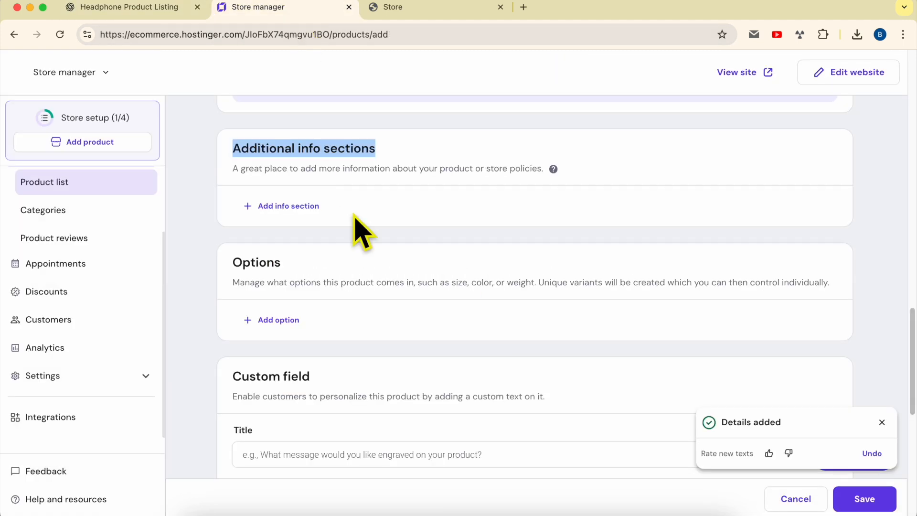
click(300, 213)
click(325, 148)
key(super+v)
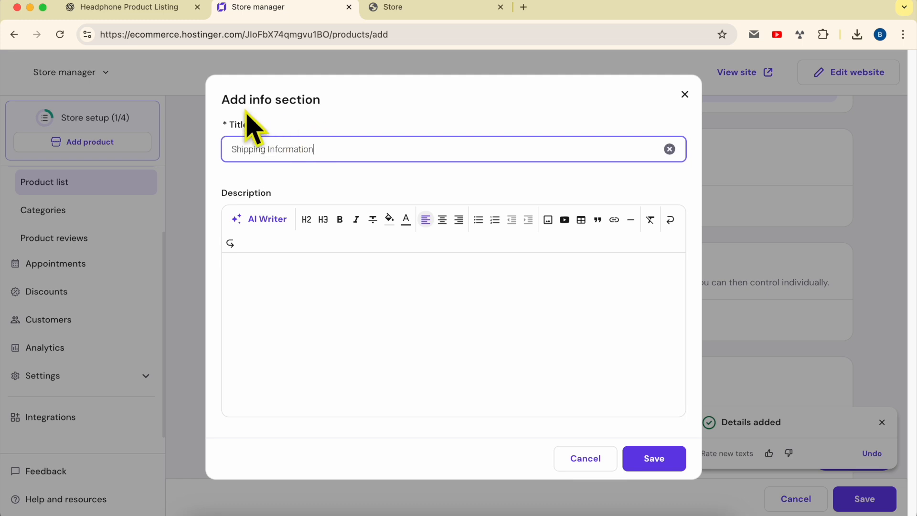
Fill the Shipping Information section's description with the matching ChatGPT text and save the section
click(122, 8)
drag(298, 261, 356, 296)
key(super+c)
click(275, 8)
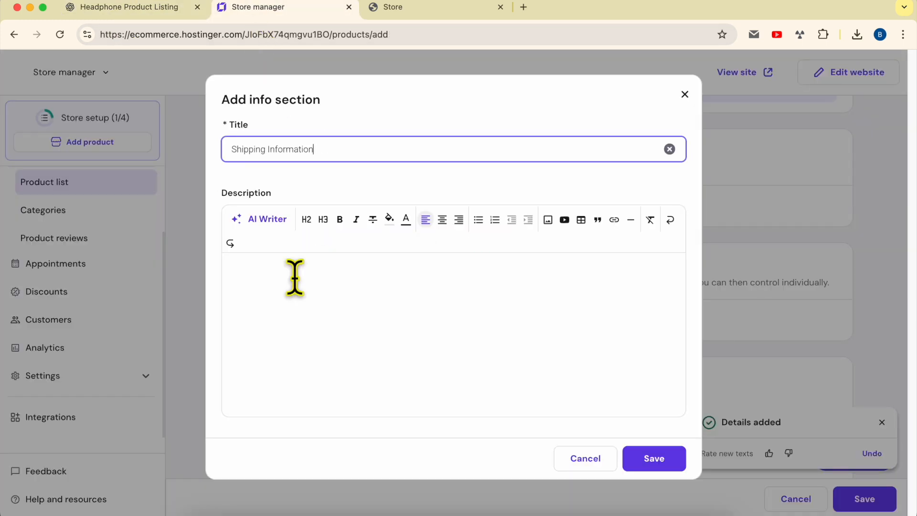
click(302, 309)
key(super+v)
click(643, 459)
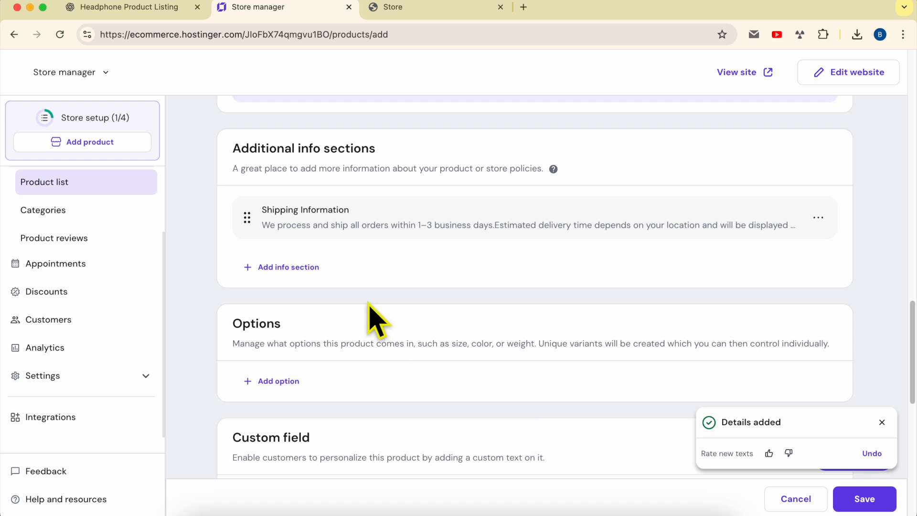
Add another info section to the product and title it "Returns & Refund Policy", copied from the ChatGPT answer
click(284, 267)
click(153, 8)
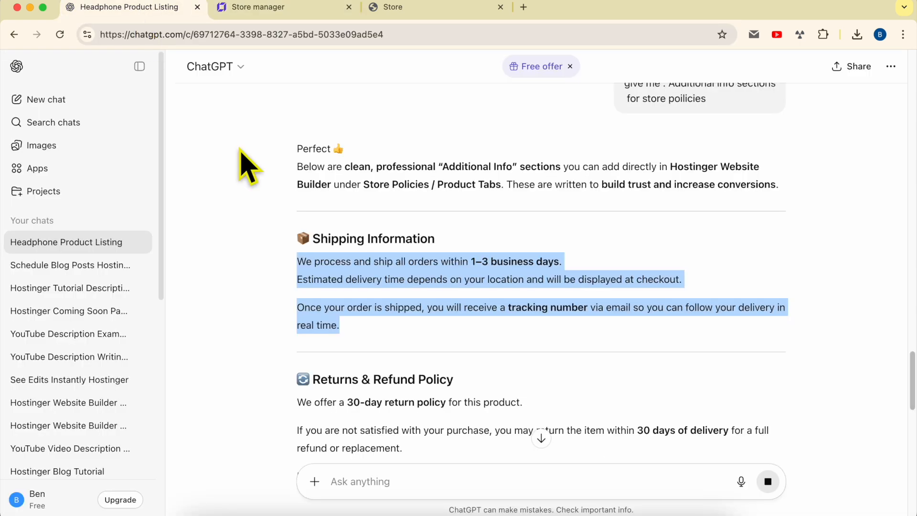
drag(313, 379, 453, 379)
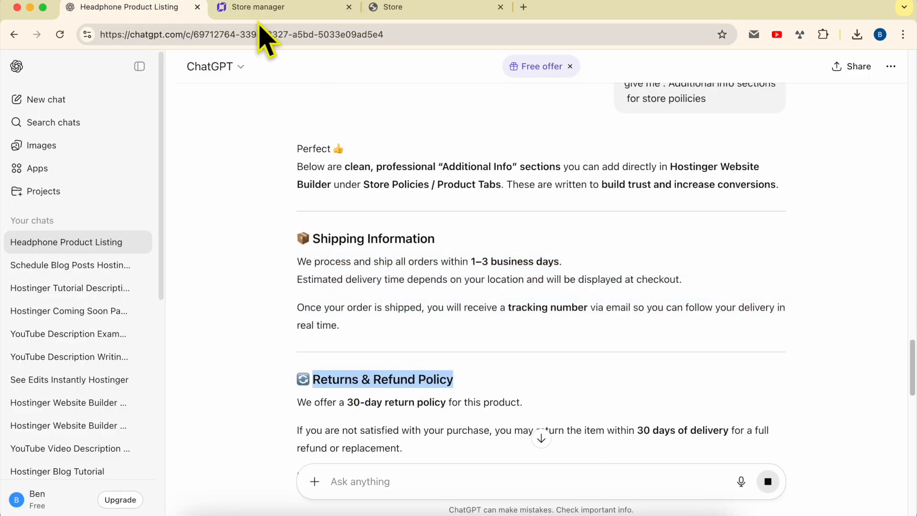
click(260, 8)
click(282, 146)
key(super+v)
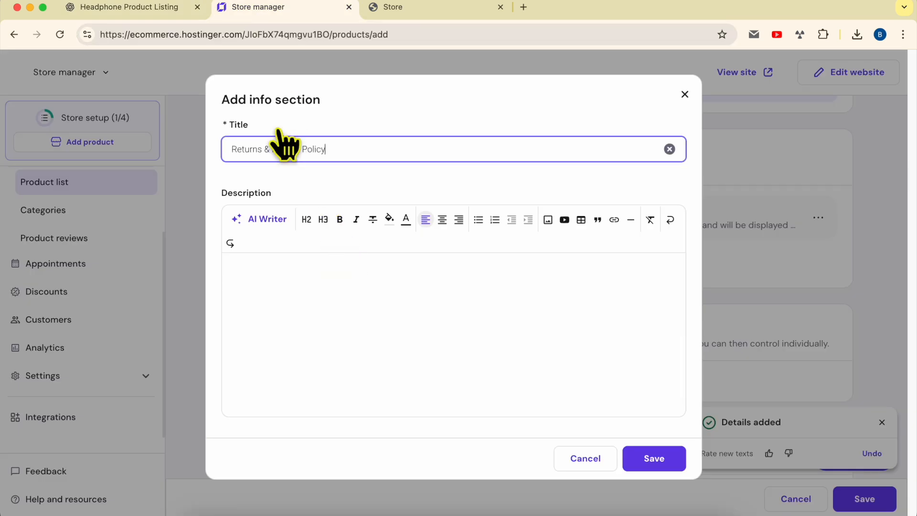
Copy the full returns and refund text from ChatGPT into the Returns & Refund Policy section's description and save it
click(161, 15)
scroll(344, 306, down, 3)
triple_click(374, 290)
scroll(382, 301, down, 5)
shift+click(731, 312)
key(super+c)
click(293, 15)
click(316, 287)
key(super+v)
click(666, 463)
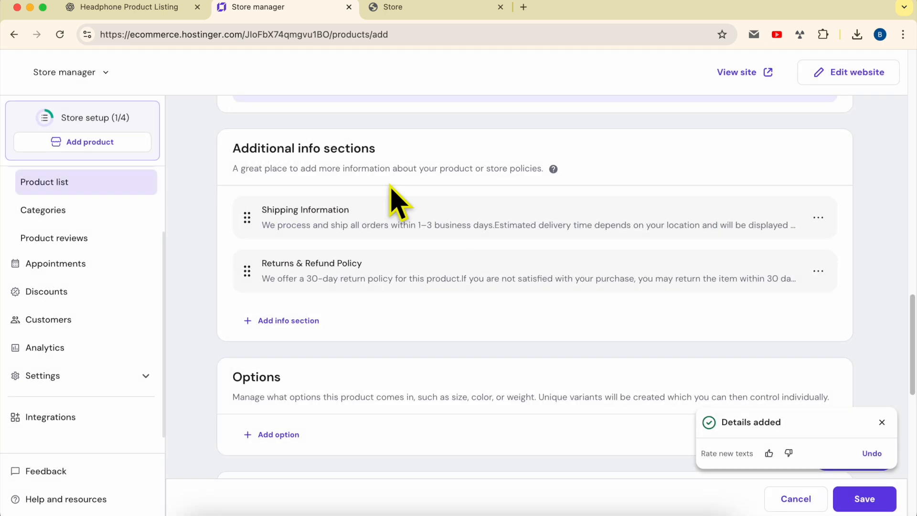
Copy the "Secure Payments" heading from ChatGPT and use it as the title of a third info section in the product form
click(137, 8)
drag(313, 331, 405, 332)
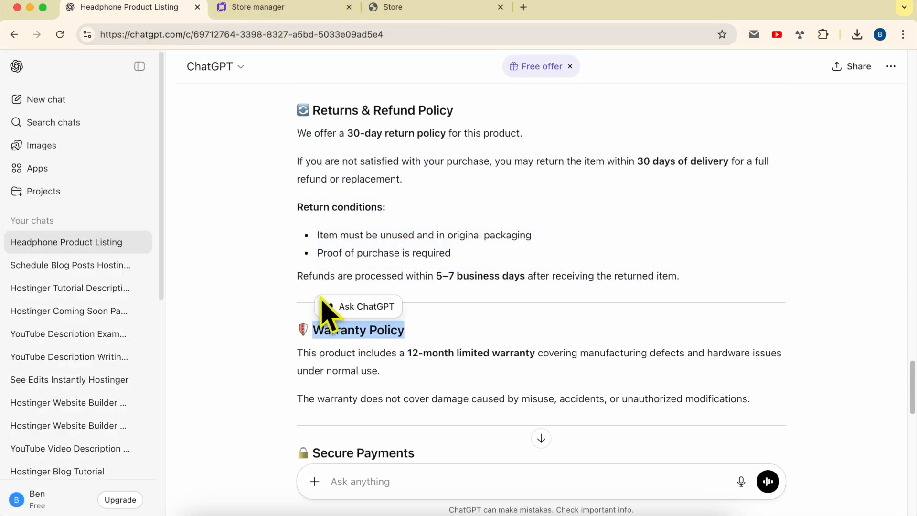
scroll(363, 353, down, 3)
double_click(332, 333)
drag(447, 336, 449, 338)
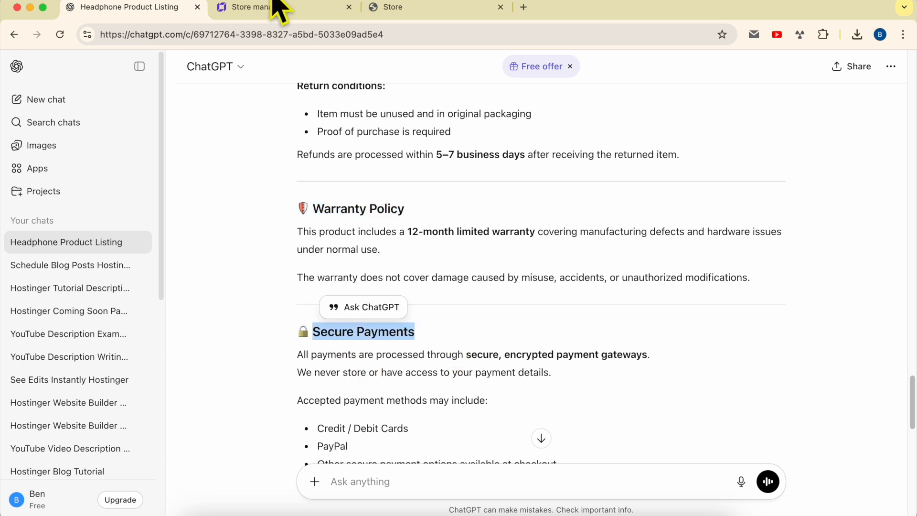
click(272, 8)
click(302, 321)
click(288, 147)
key(super+v)
Copy the secure payments text and payment method list from ChatGPT into the Secure Payments section's description and save it
click(138, 7)
scroll(334, 292, down, 2)
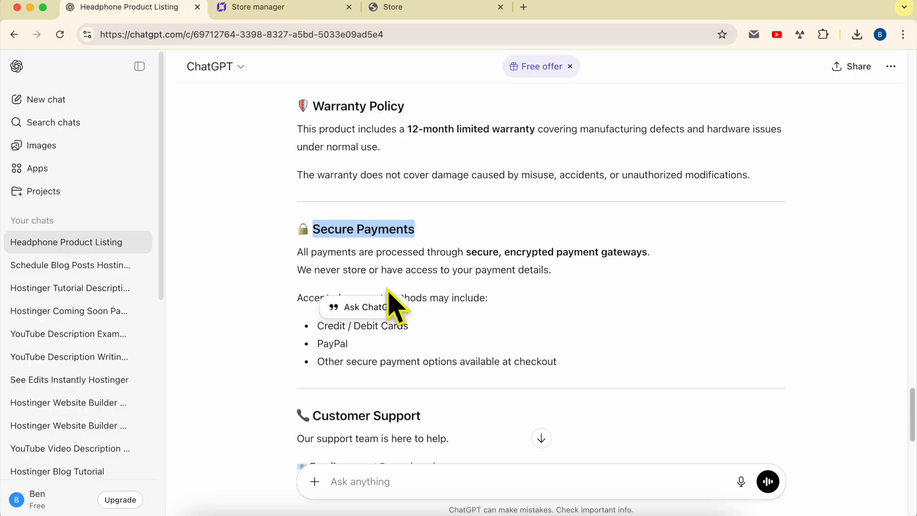
triple_click(444, 268)
triple_click(520, 253)
drag(520, 256, 584, 374)
click(268, 7)
click(328, 315)
key(super+v)
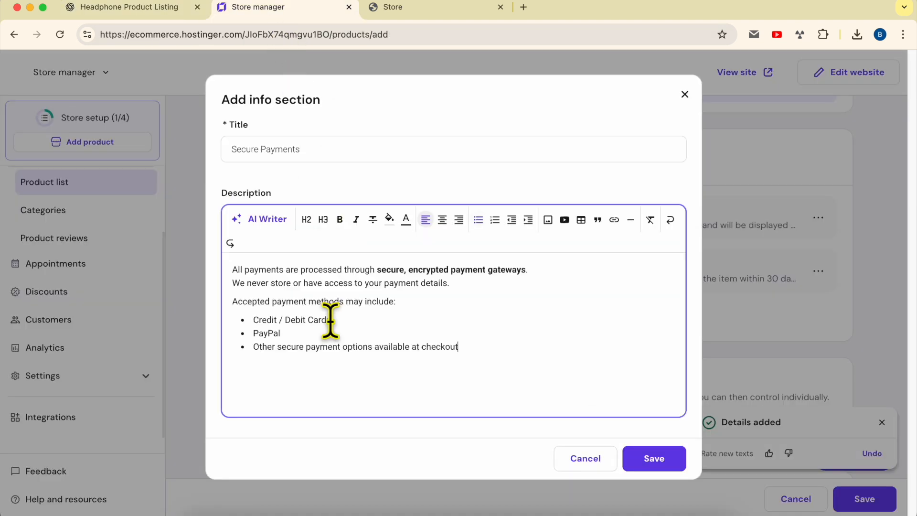
click(651, 473)
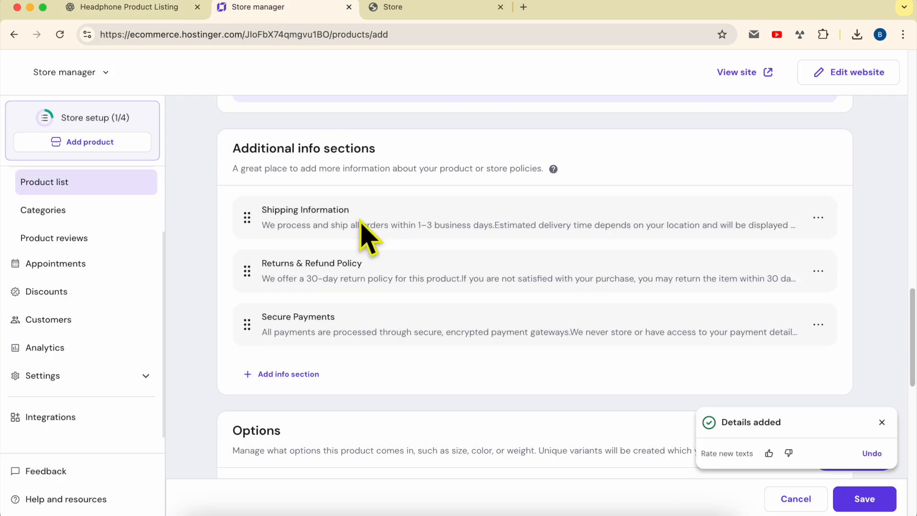
Read the explanation of product options and variants in the form's Options section
scroll(396, 377, down, 3)
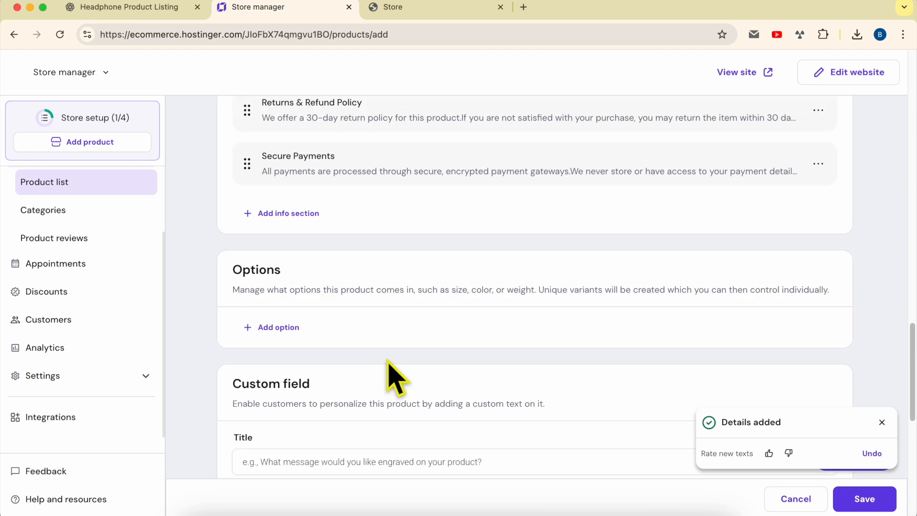
double_click(266, 270)
click(235, 305)
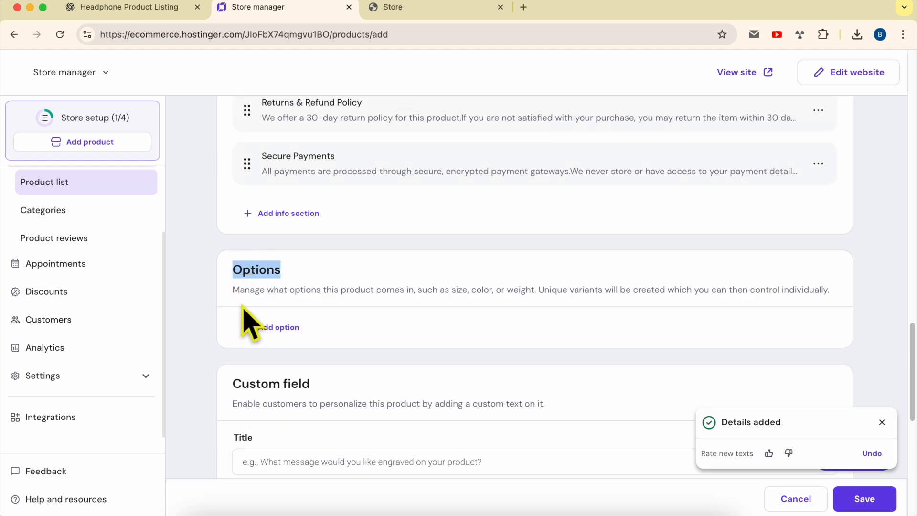
scroll(248, 323, down, 1)
drag(264, 261, 404, 261)
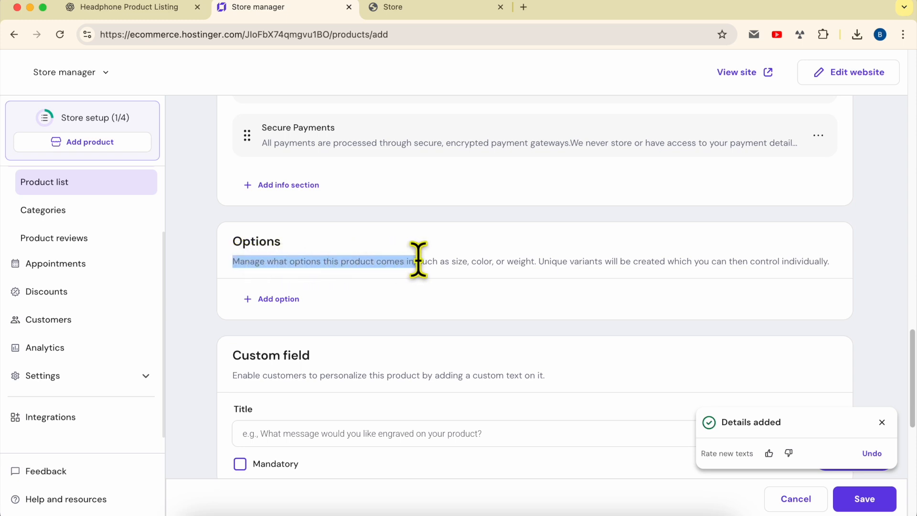
drag(476, 260, 685, 262)
drag(758, 262, 855, 278)
click(362, 321)
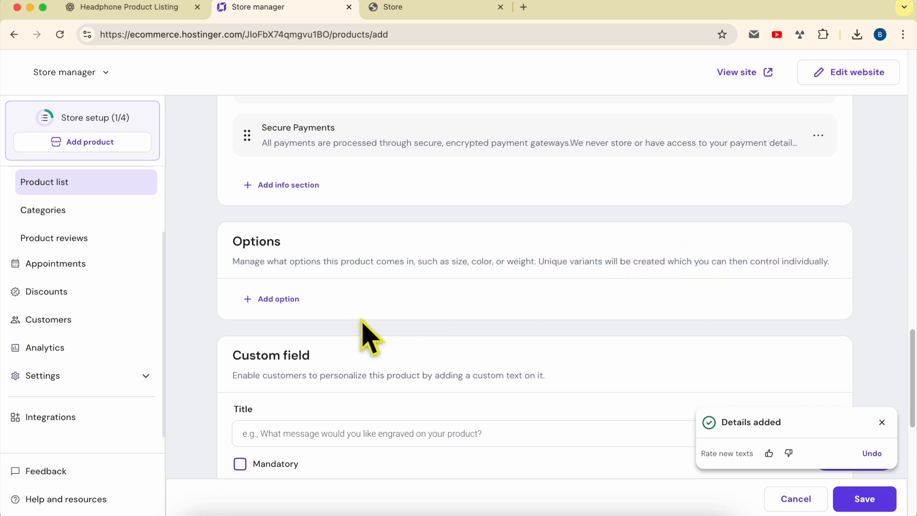
Add a Color option to the product with the selections White and Black, and save it
click(272, 300)
click(389, 242)
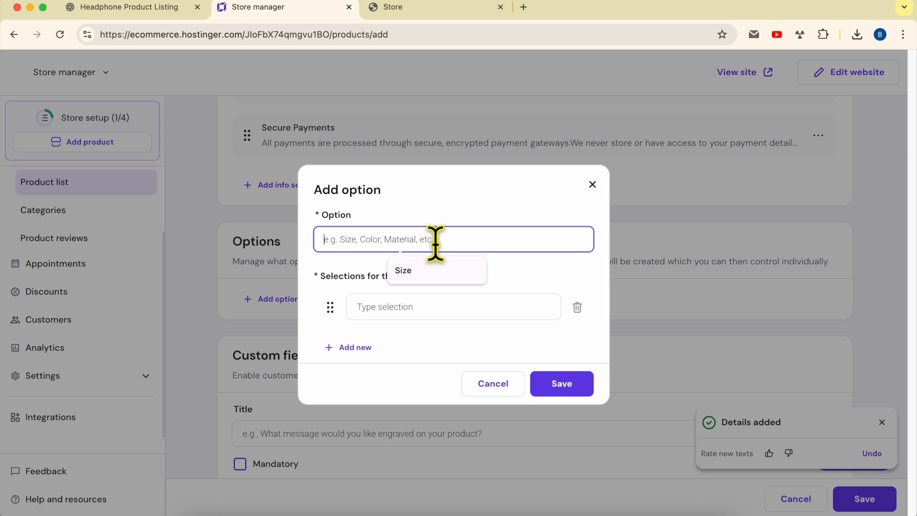
text(Color)
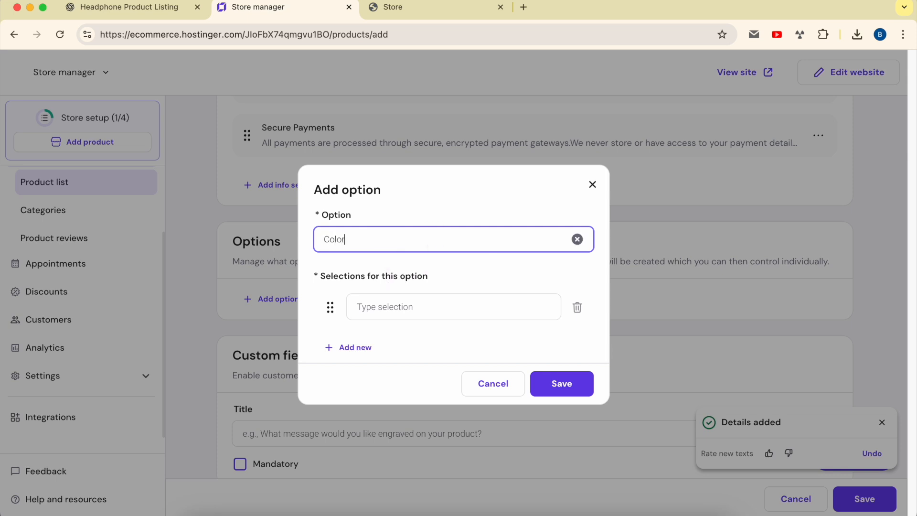
click(428, 309)
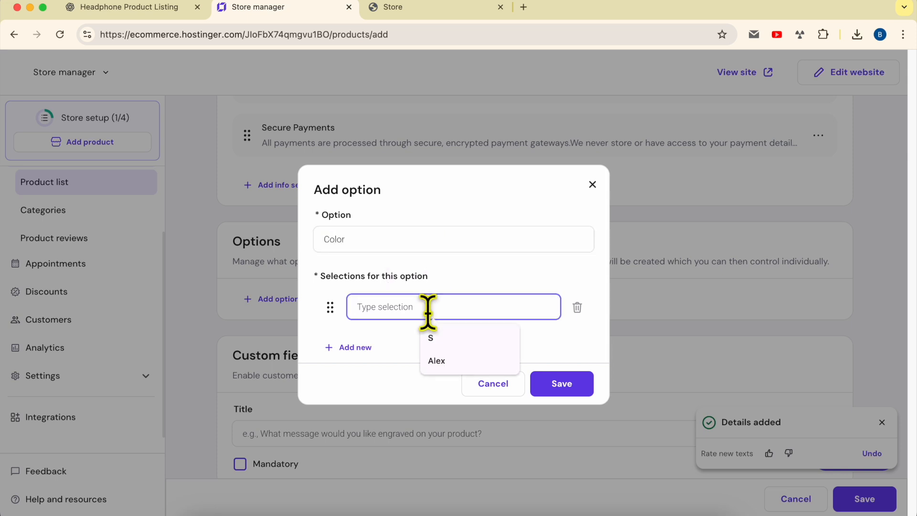
text(Whi)
click(363, 348)
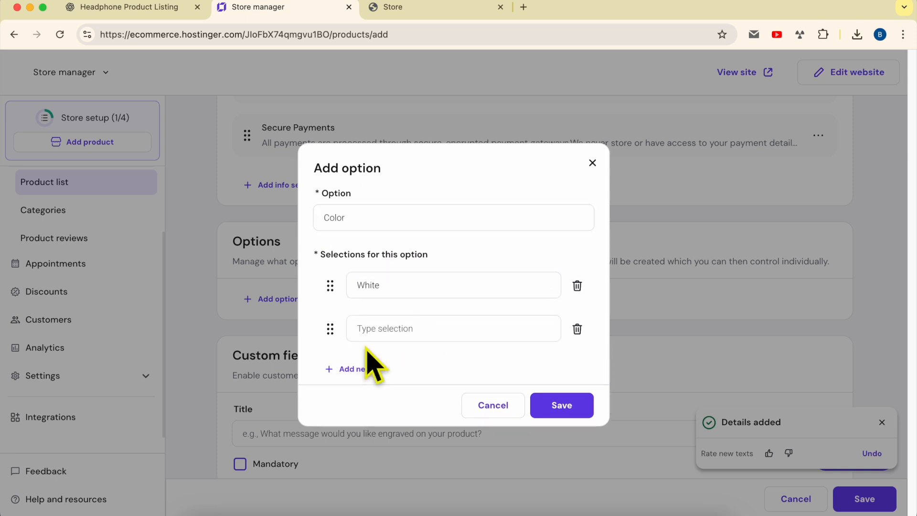
click(391, 328)
text(Black)
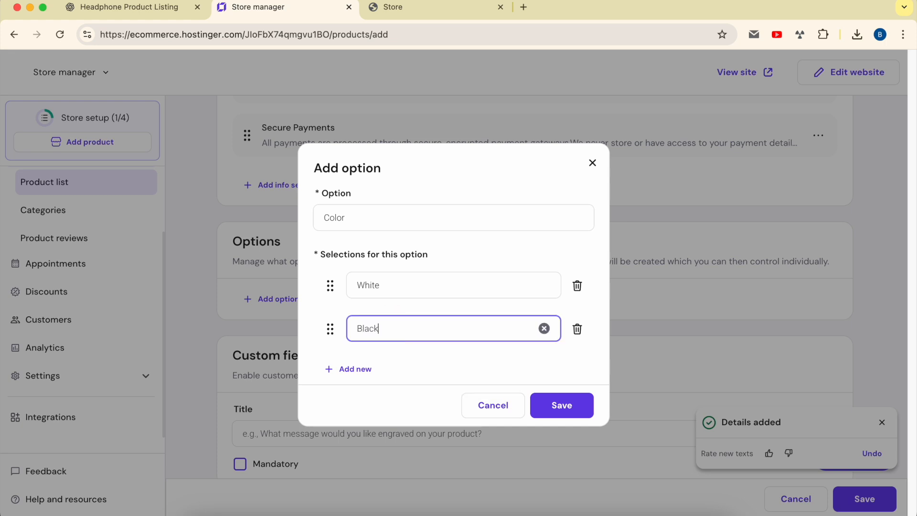
click(585, 407)
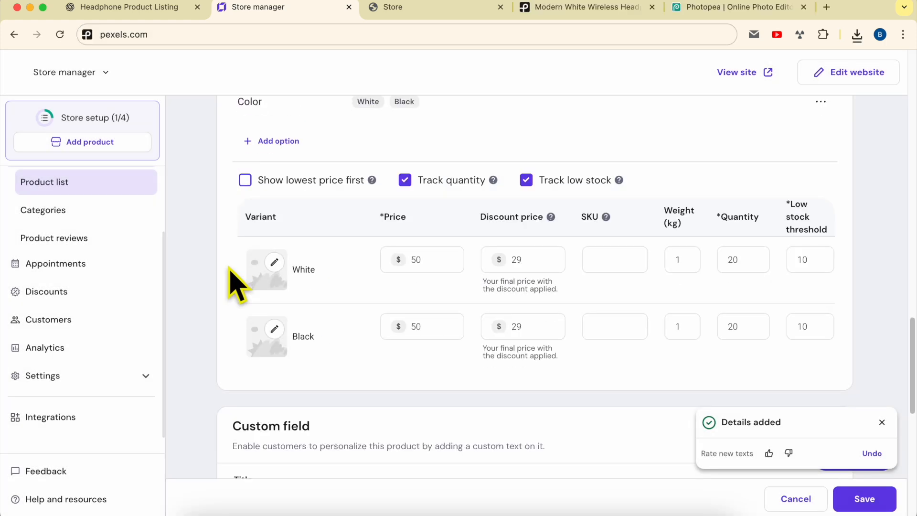
Examine the product images that can be assigned to the White variant
scroll(236, 286, down, 2)
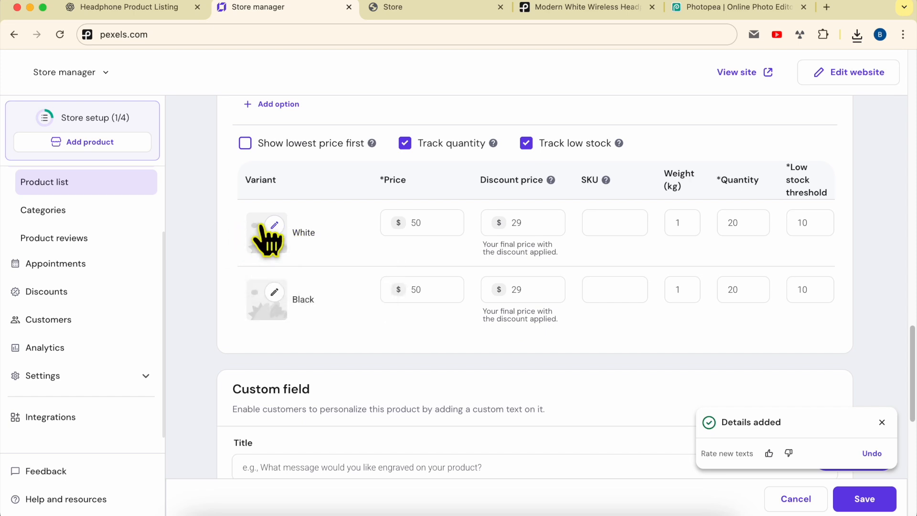
mouse_move(275, 229)
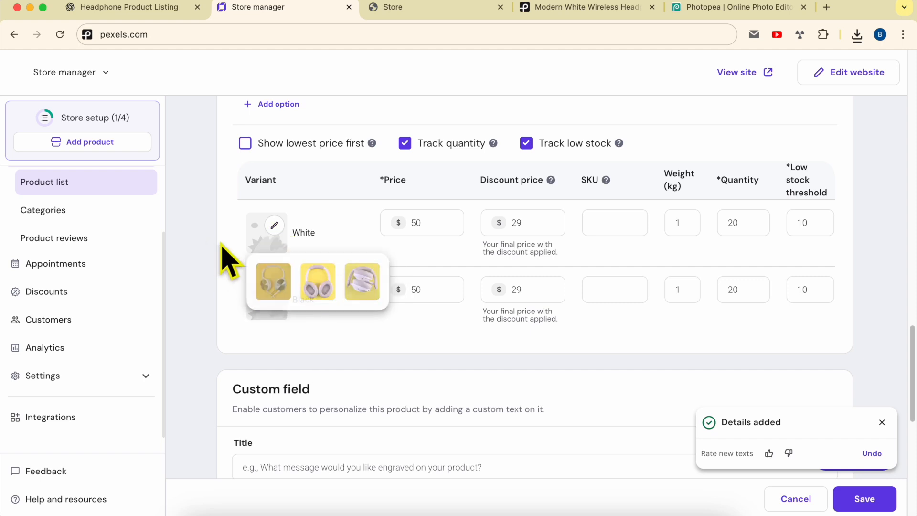
scroll(266, 244, down, 10)
Add the images New Project (3).jpg and New Project (4).jpg from Downloads to the product's media
scroll(403, 266, up, 10)
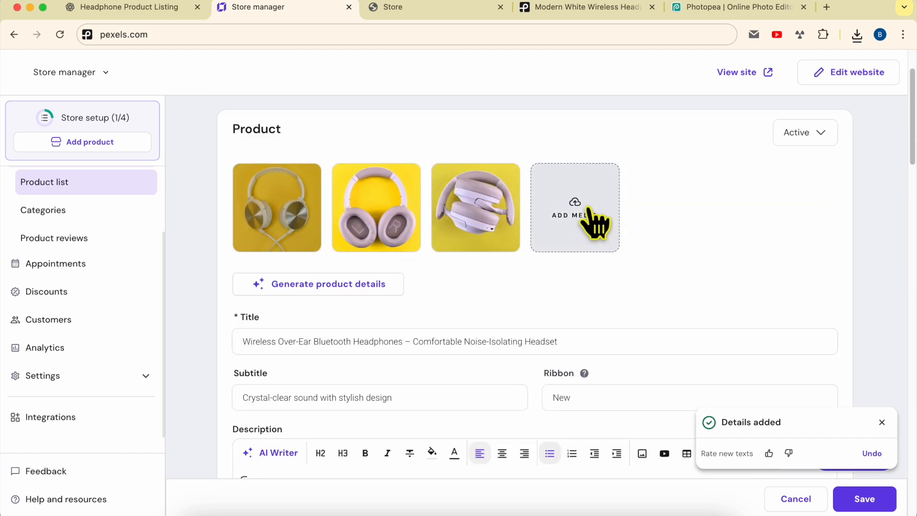
click(587, 206)
click(531, 258)
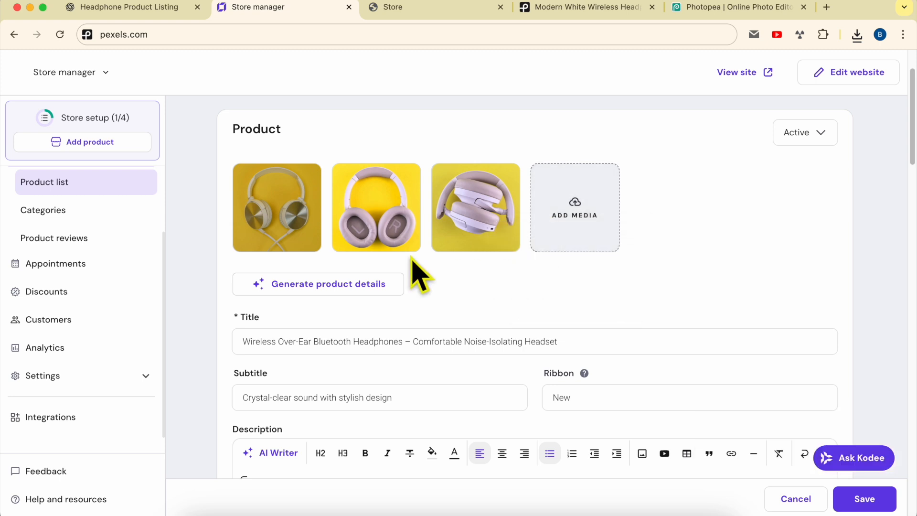
scroll(293, 231, down, 15)
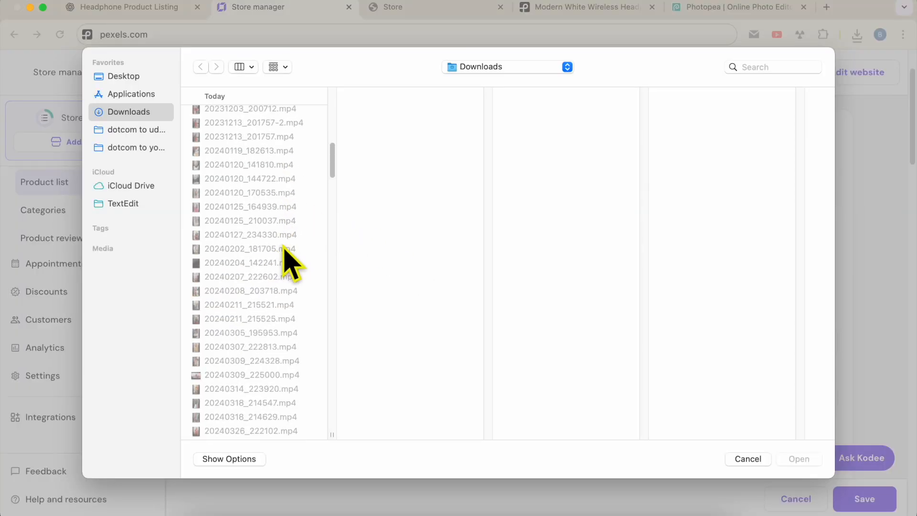
scroll(286, 250, down, 10)
click(268, 177)
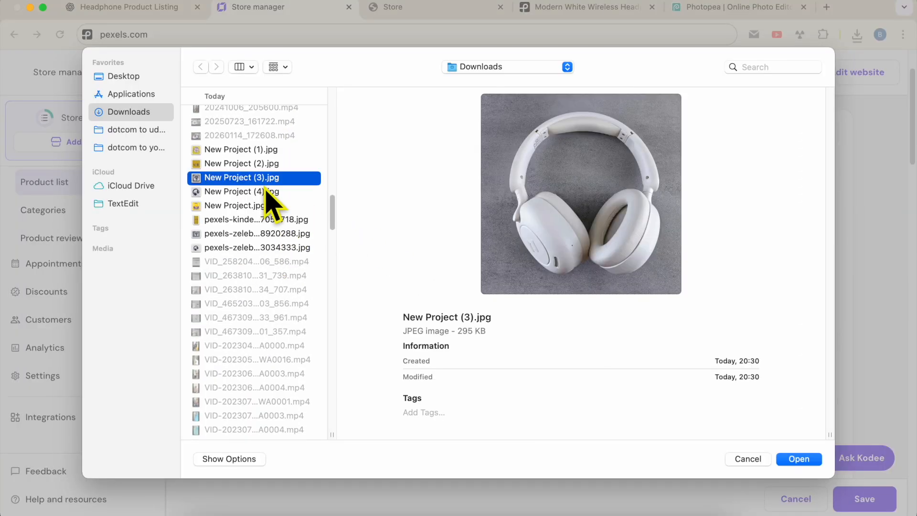
click(266, 191)
shift+click(268, 178)
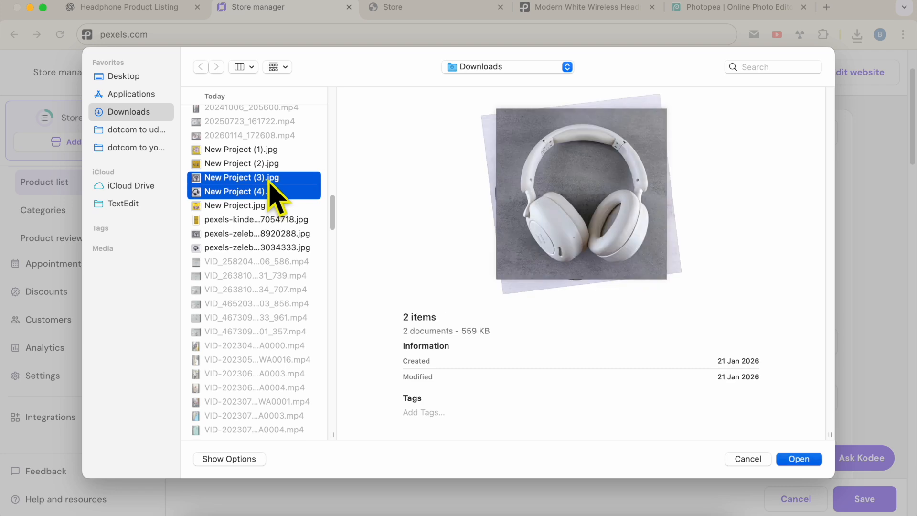
key(Return)
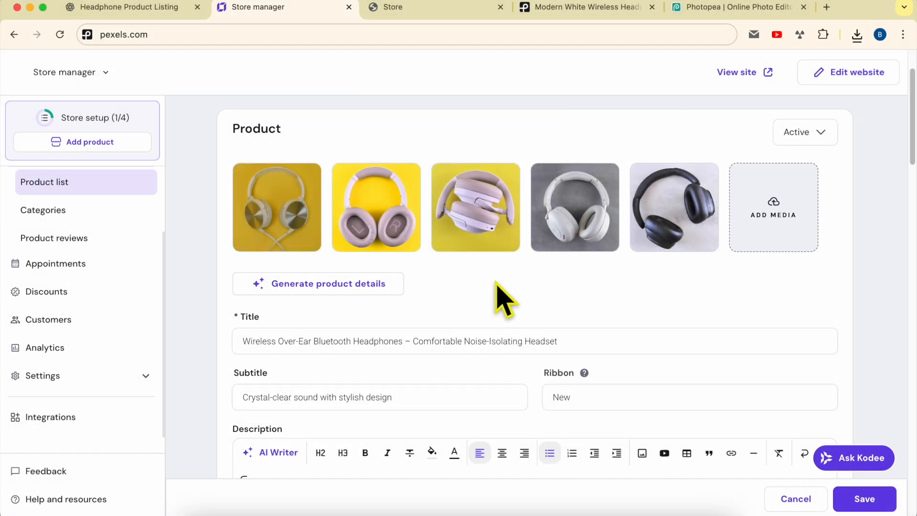
Assign the white headphones photo to the White variant and the black headphones photo to the Black variant
scroll(501, 297, down, 3)
scroll(497, 286, down, 15)
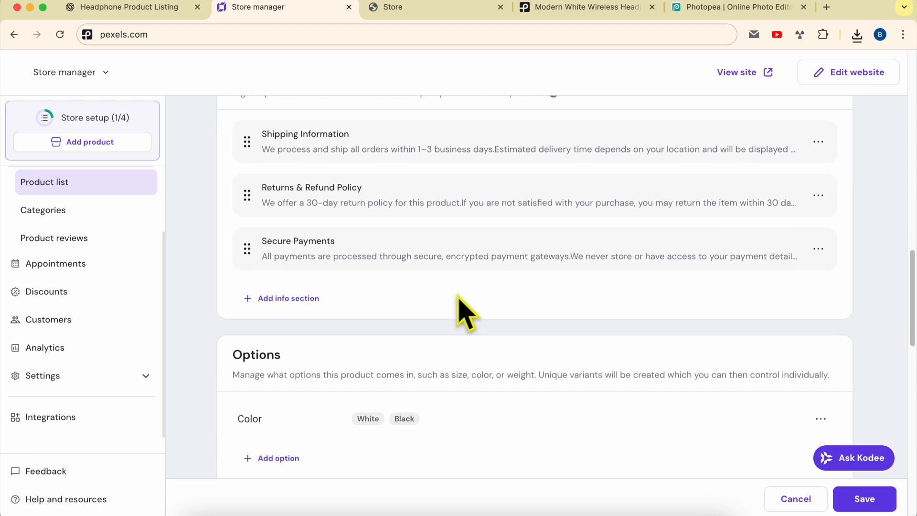
click(275, 344)
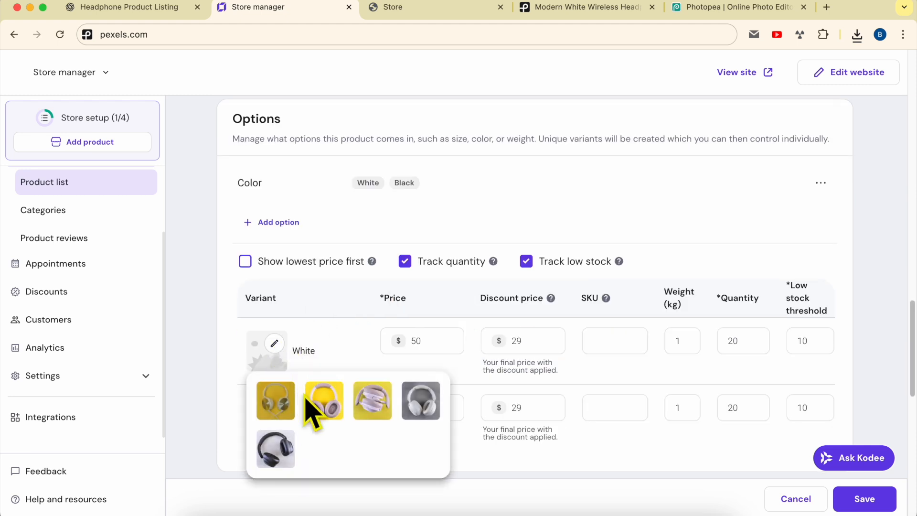
click(413, 406)
click(276, 410)
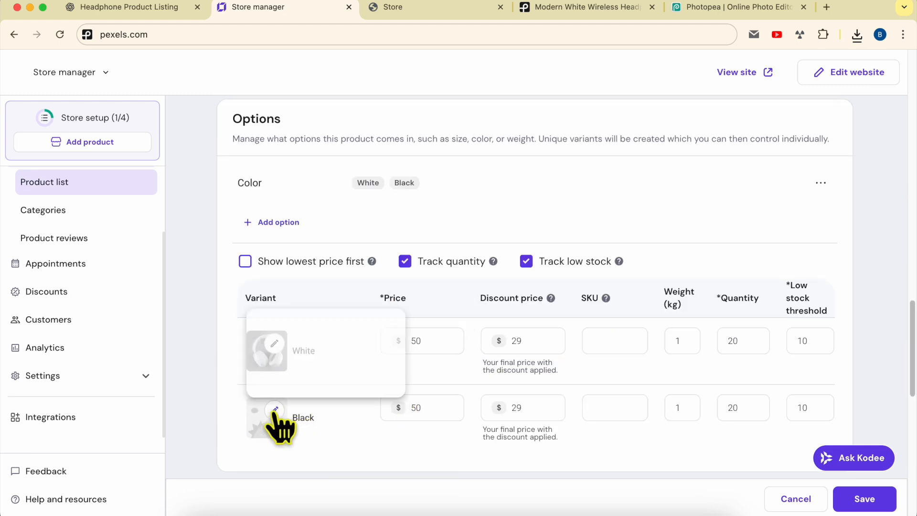
click(276, 368)
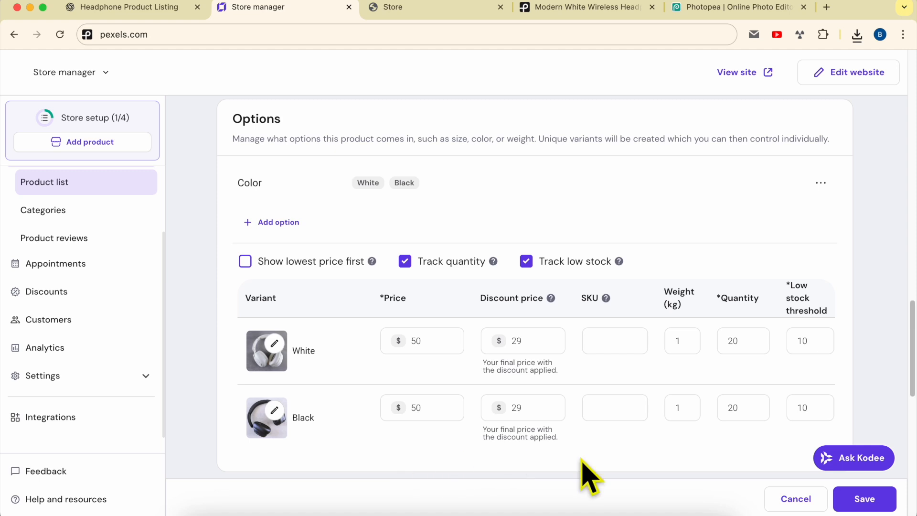
Examine the Custom field section and the suggested category in the Categories section of the product form
scroll(565, 431, down, 1)
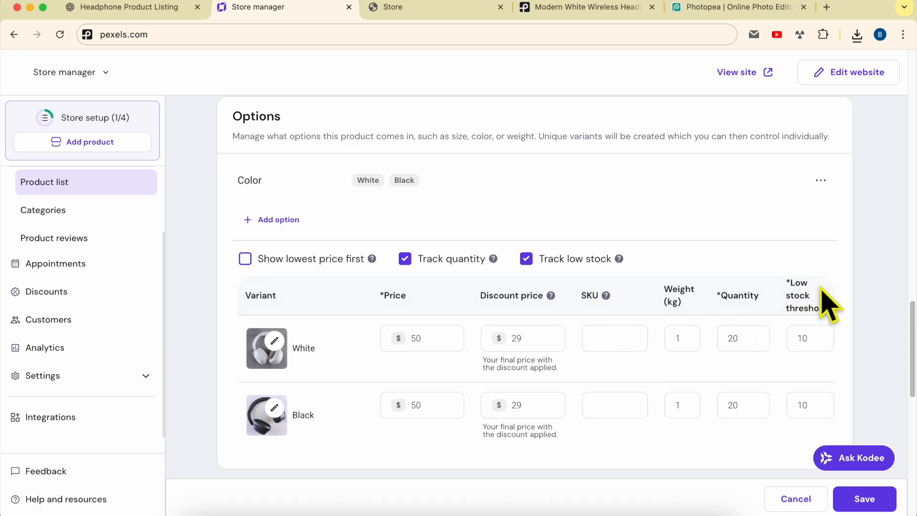
scroll(825, 351, down, 5)
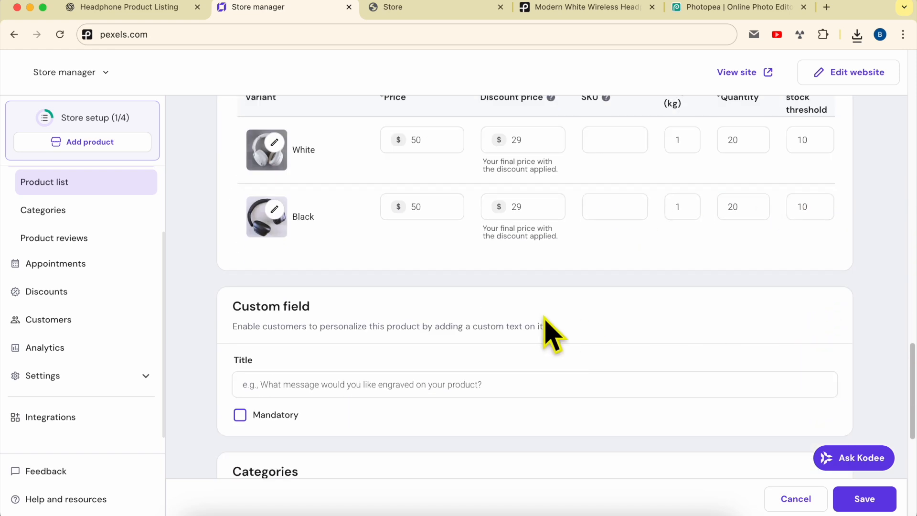
drag(234, 266, 345, 266)
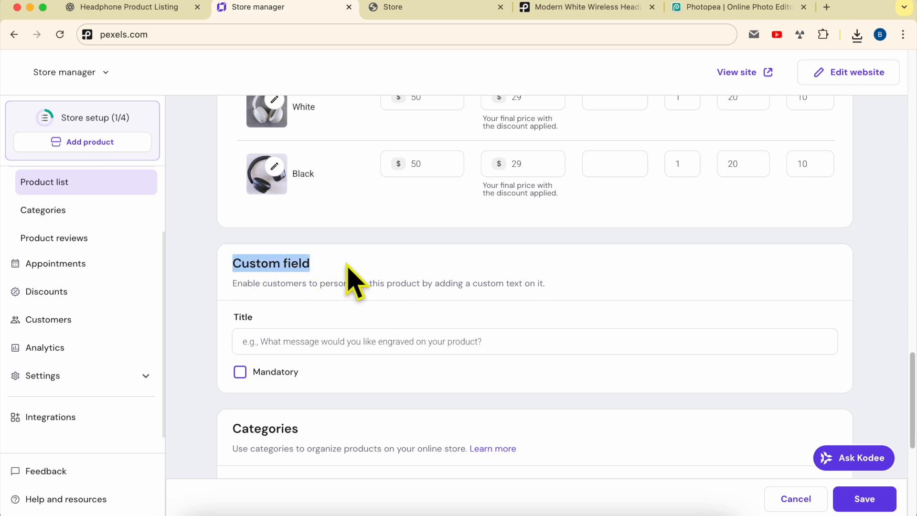
drag(232, 284, 592, 301)
click(596, 301)
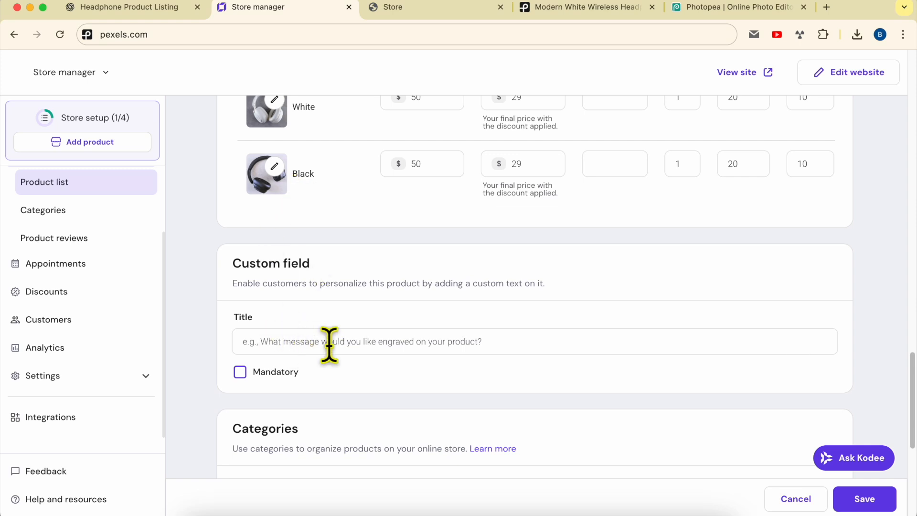
scroll(330, 345, down, 3)
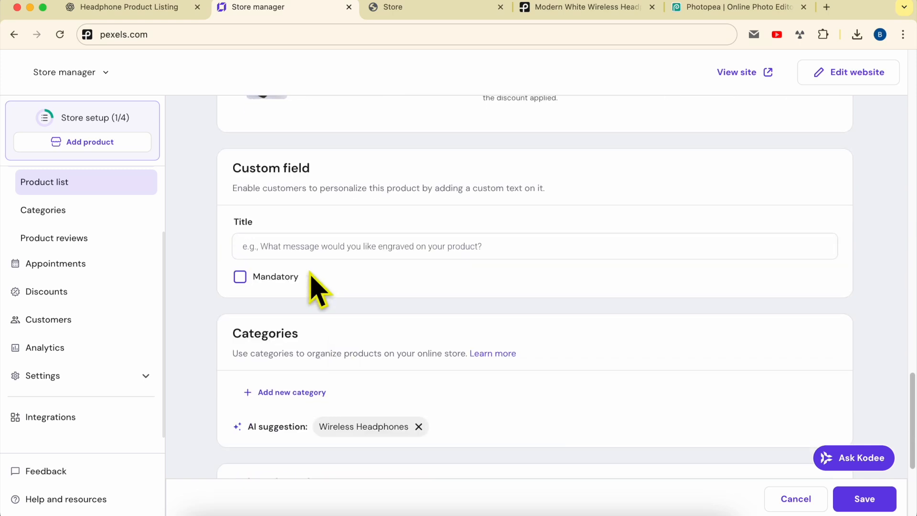
scroll(398, 278, down, 1)
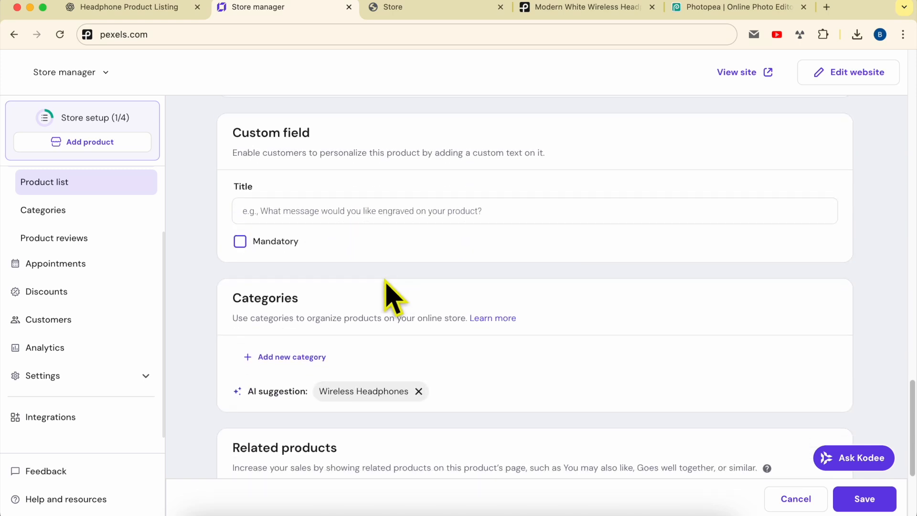
scroll(333, 315, down, 1)
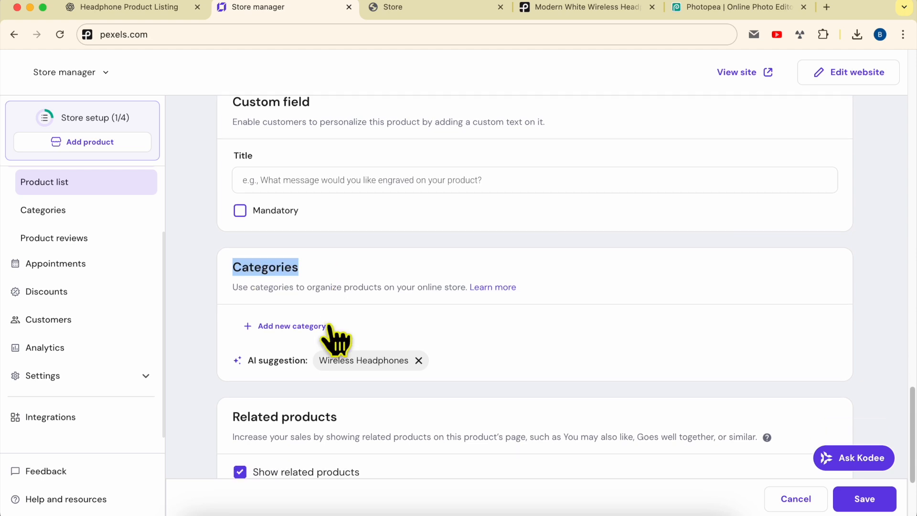
drag(247, 361, 312, 365)
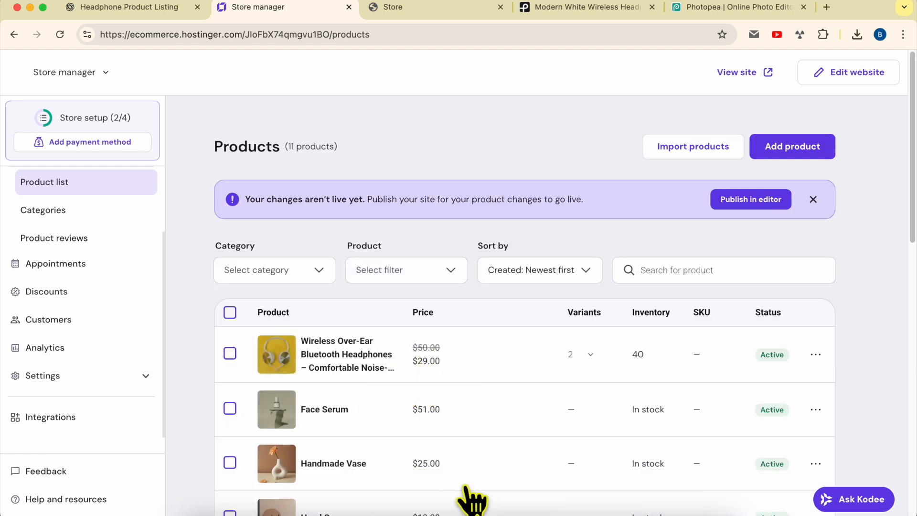
Reopen the Wireless Over-Ear Bluetooth Headphones product and assign it to the Wireless Headphones category
click(375, 370)
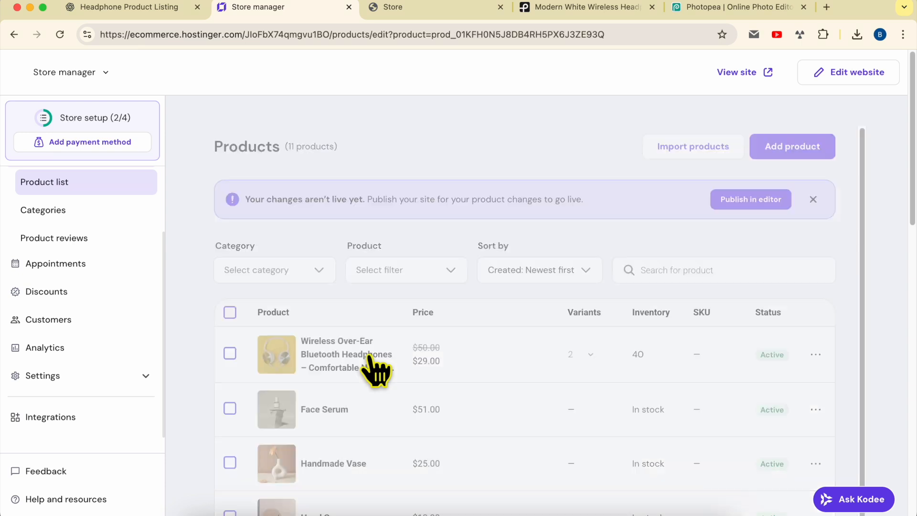
scroll(508, 346, down, 2)
scroll(508, 346, down, 20)
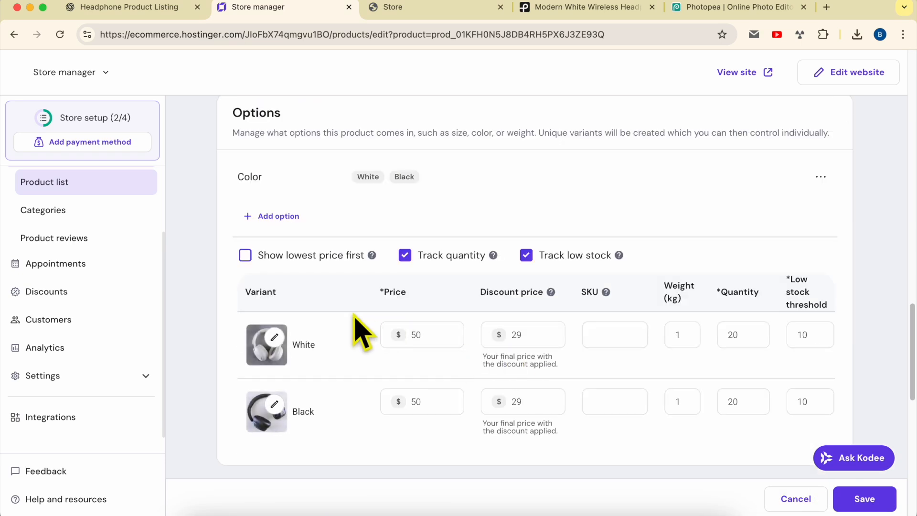
scroll(362, 330, down, 10)
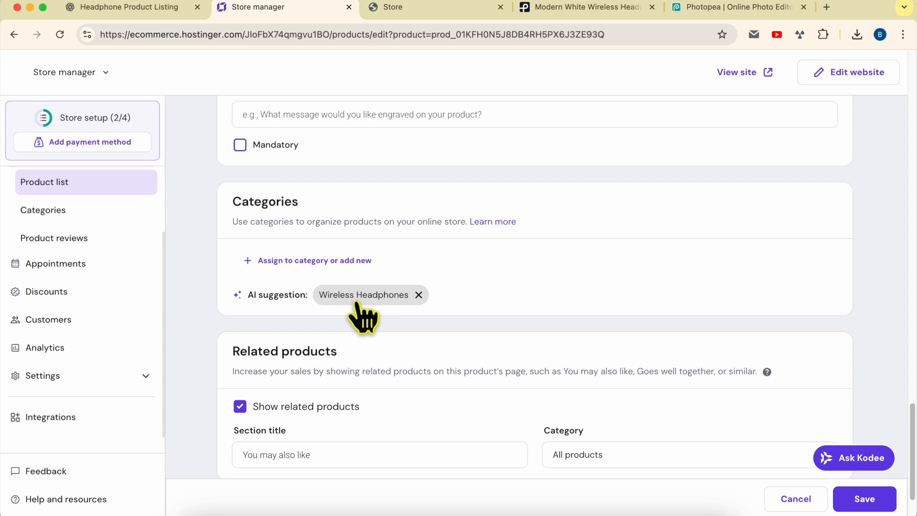
click(288, 263)
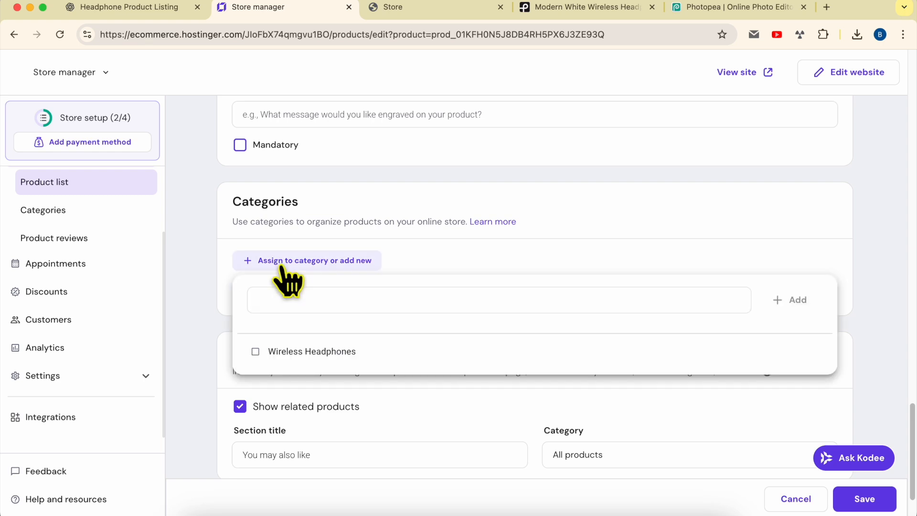
click(208, 269)
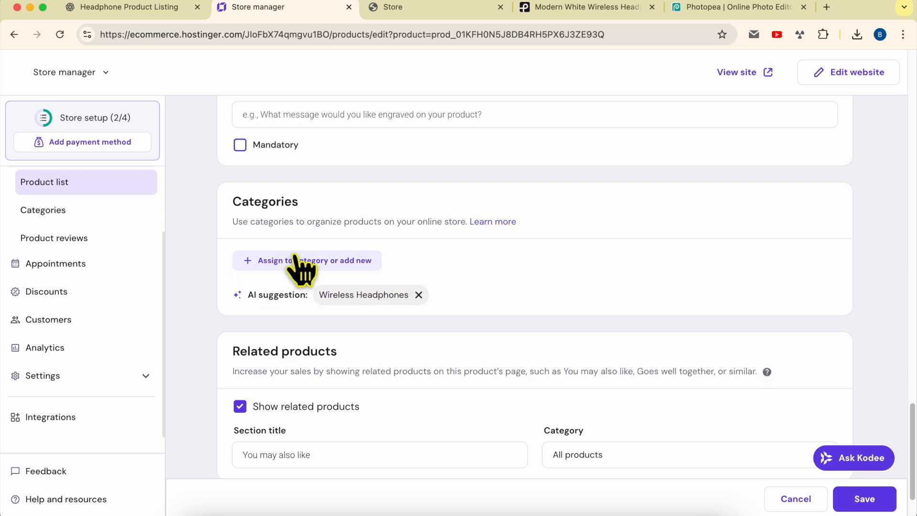
click(298, 264)
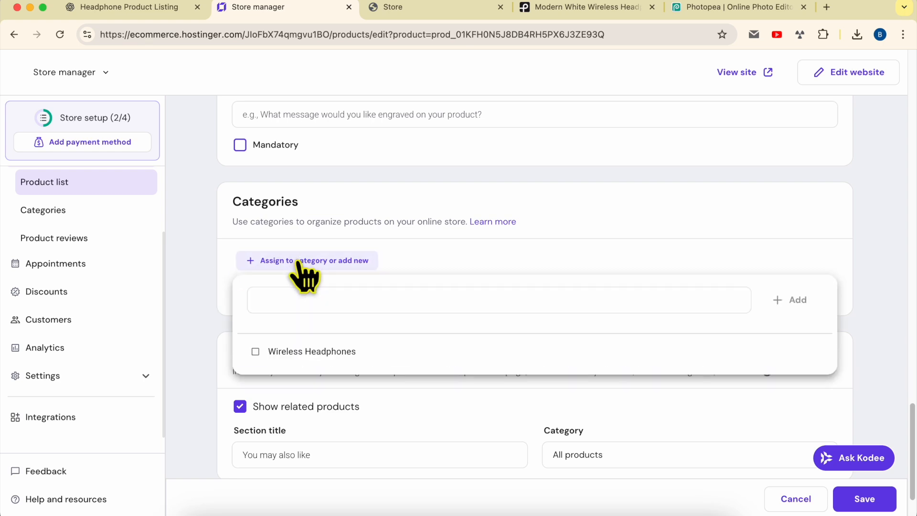
click(298, 356)
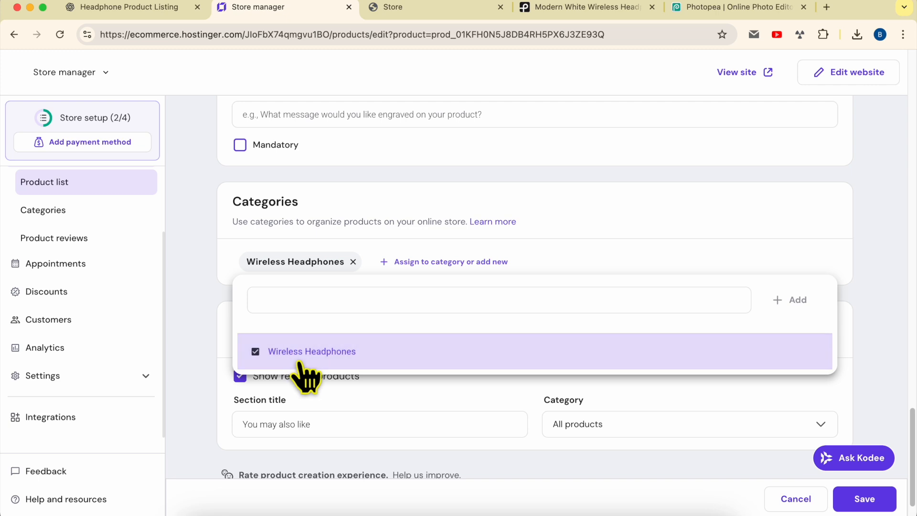
click(208, 284)
Examine the Related products section, switching its Show related products option off and back on
scroll(430, 317, down, 2)
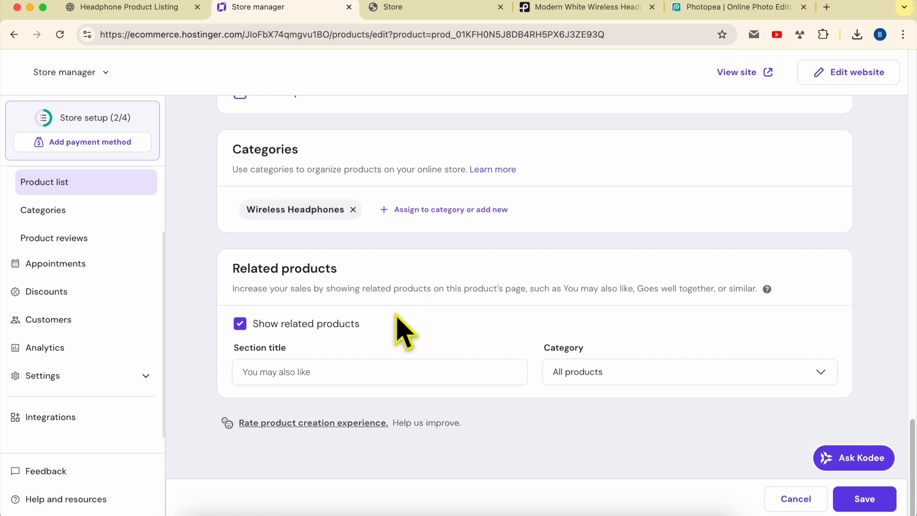
drag(232, 275, 381, 273)
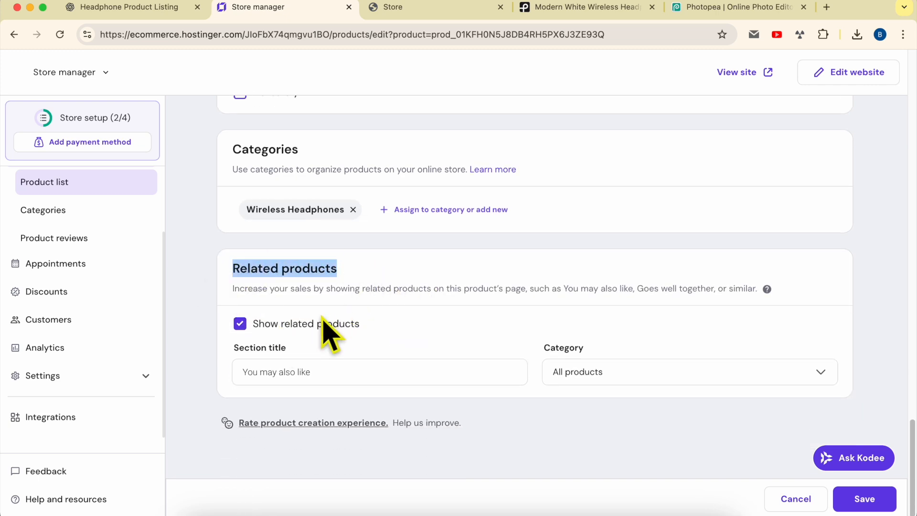
click(229, 279)
drag(230, 274, 381, 287)
click(383, 287)
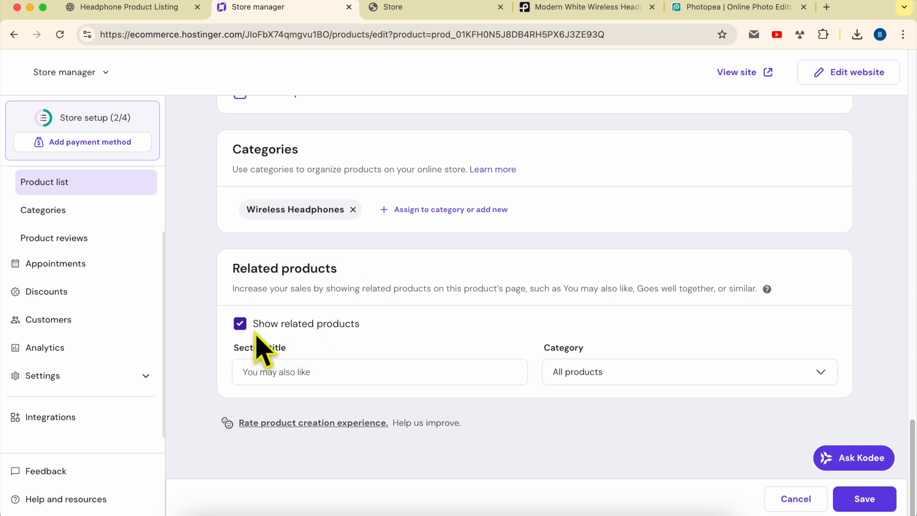
click(240, 324)
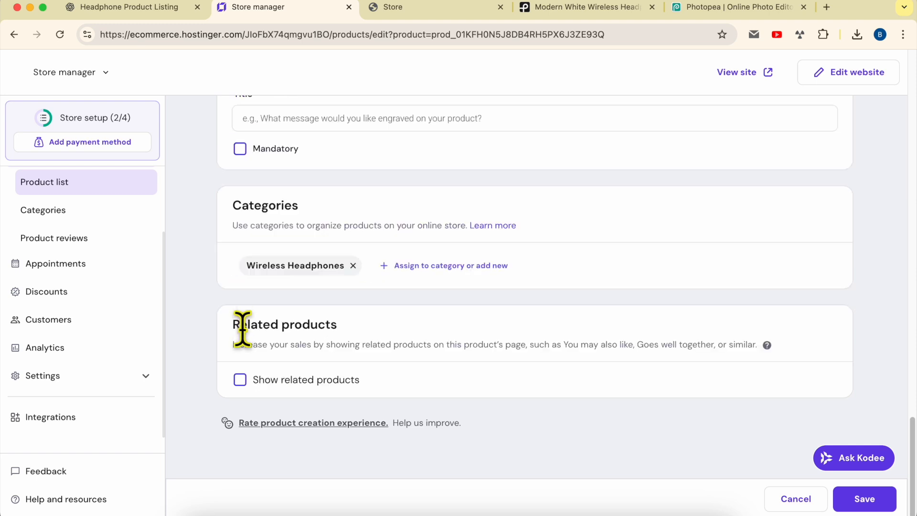
click(240, 380)
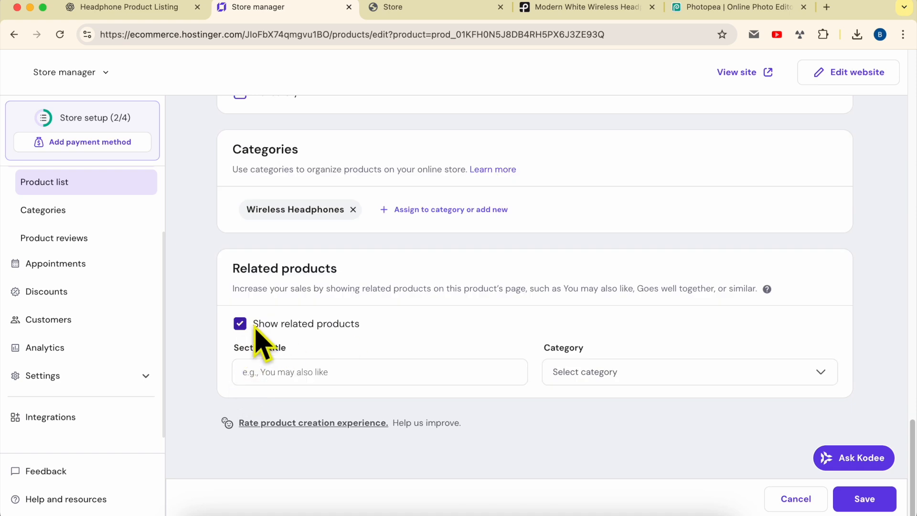
click(241, 322)
click(241, 380)
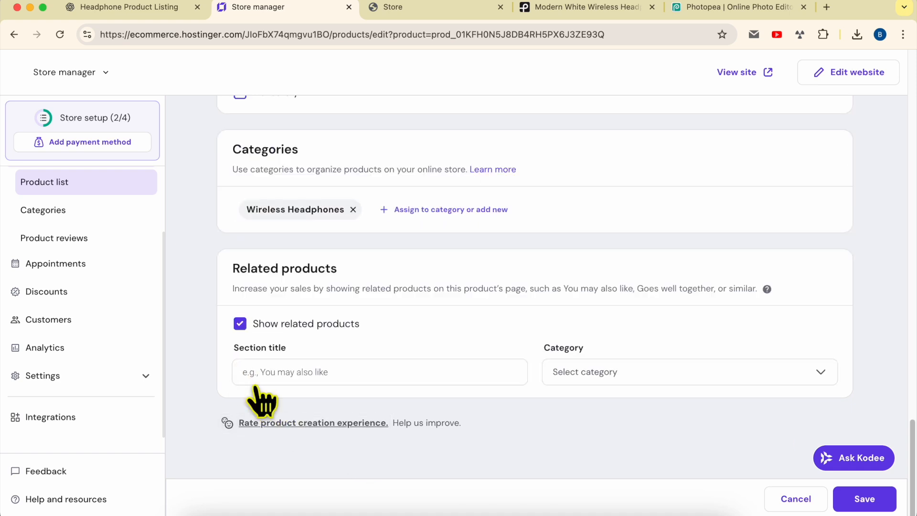
Set the related products section title to "You may also like" with All products as its category, and save the product
drag(234, 352, 288, 352)
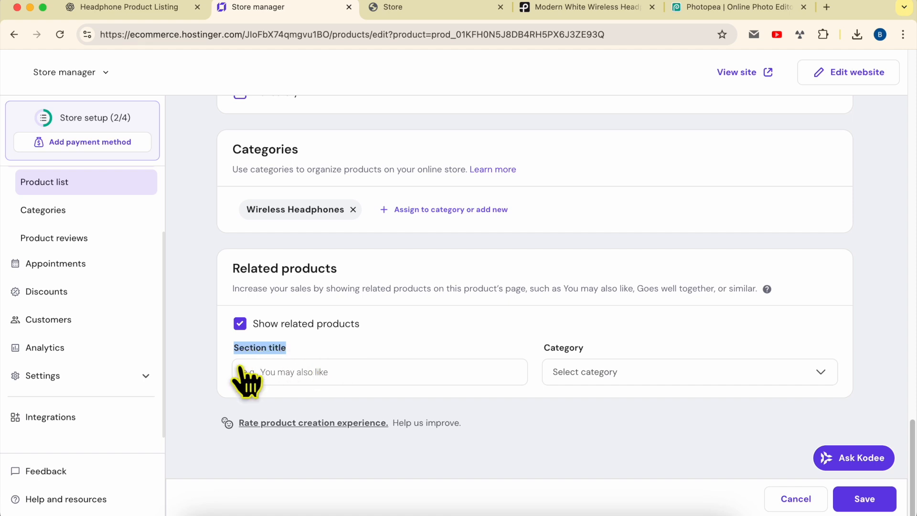
click(289, 371)
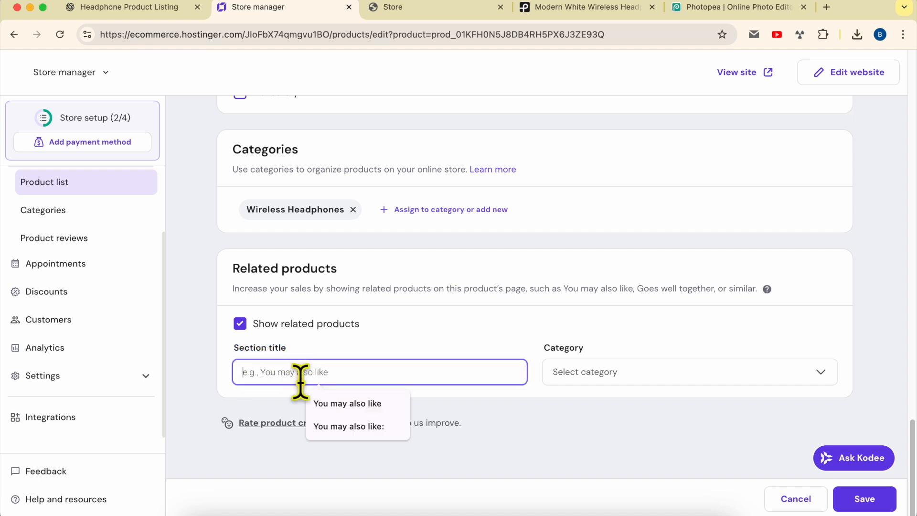
click(334, 405)
click(395, 370)
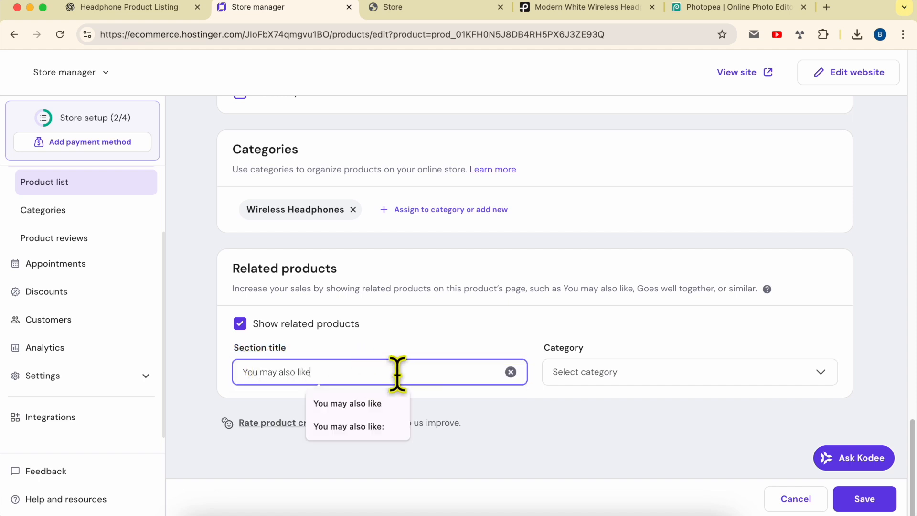
click(637, 378)
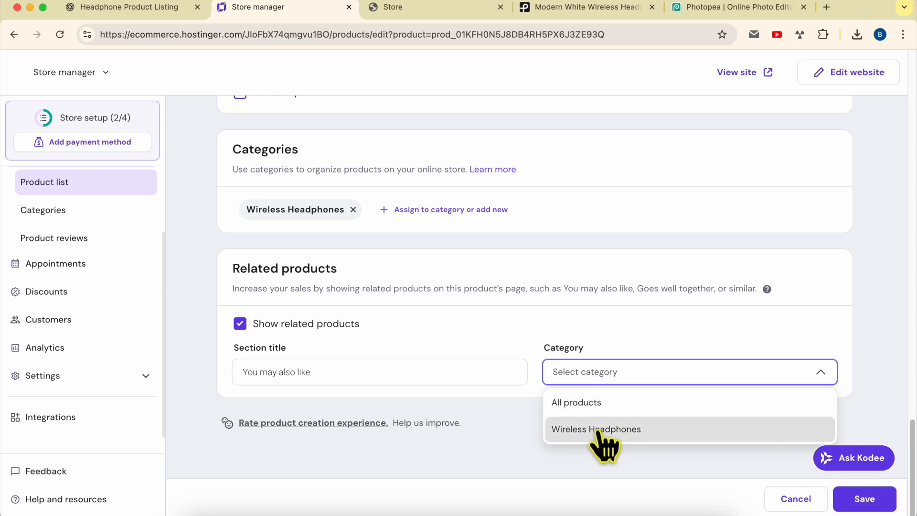
click(606, 406)
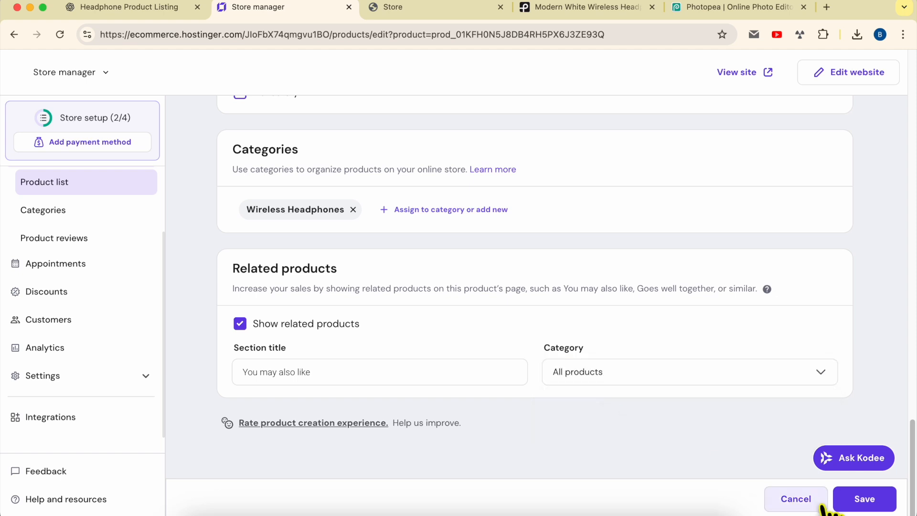
click(865, 499)
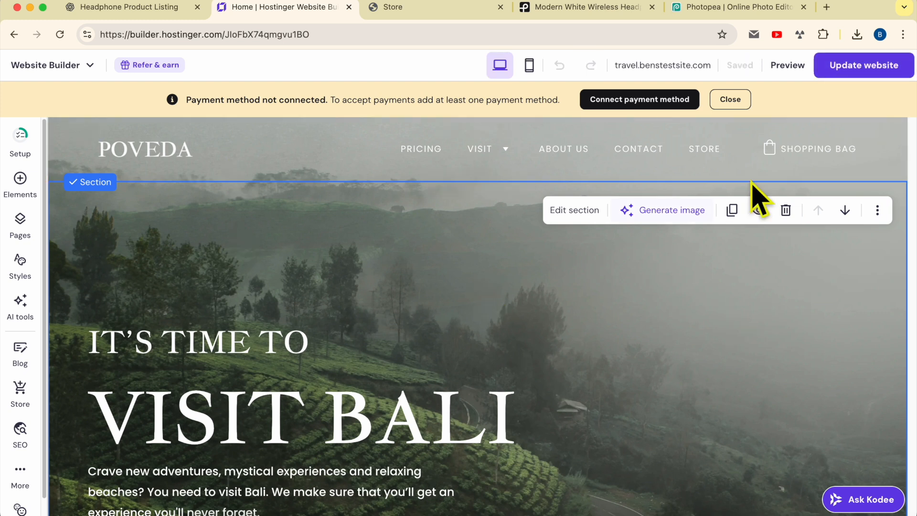
Publish the website update and open the live site
click(864, 67)
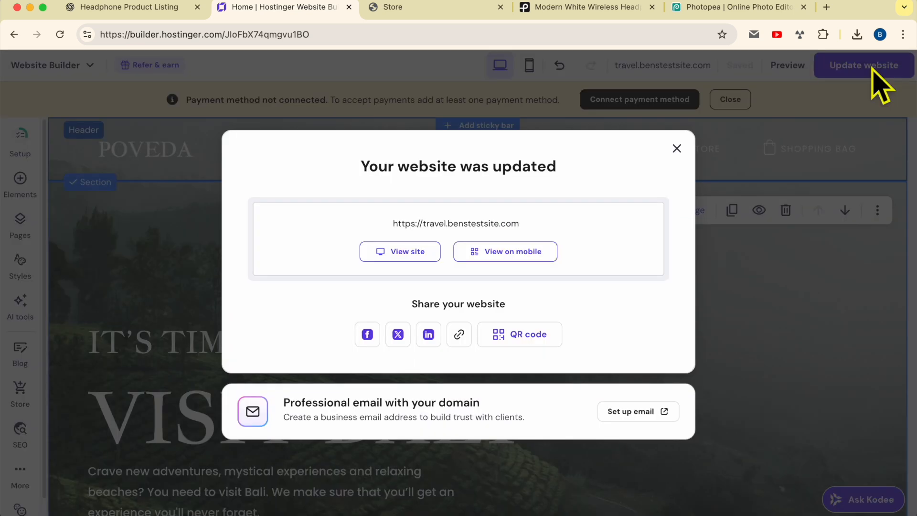
triple_click(427, 169)
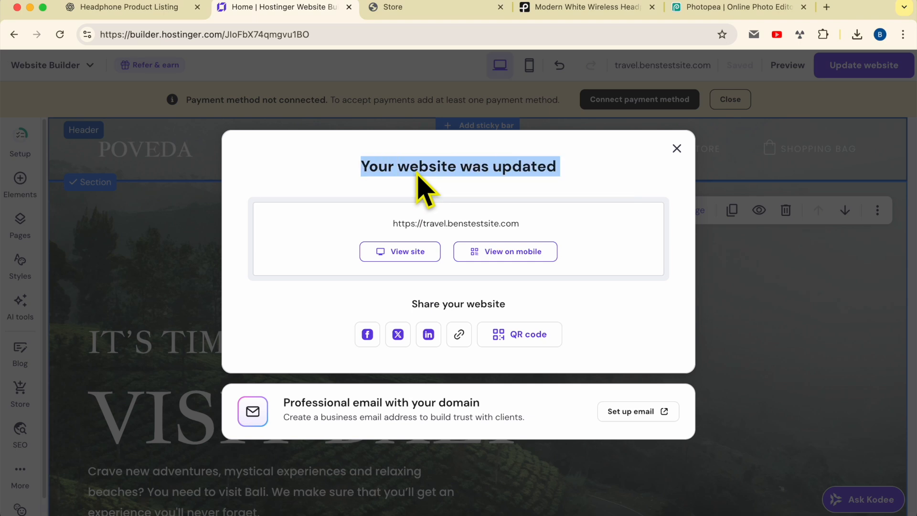
click(401, 252)
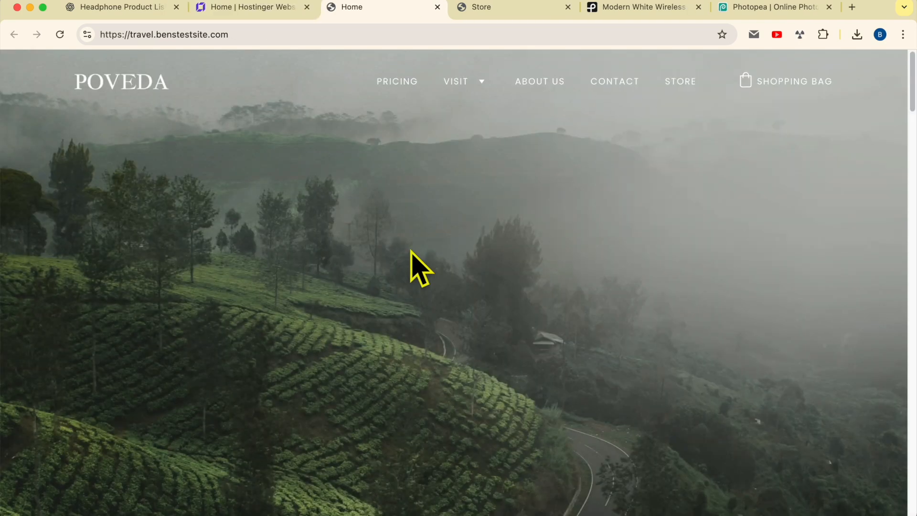
Open the Wireless Over-Ear Bluetooth Headphones product page from the live site's Store page
click(682, 84)
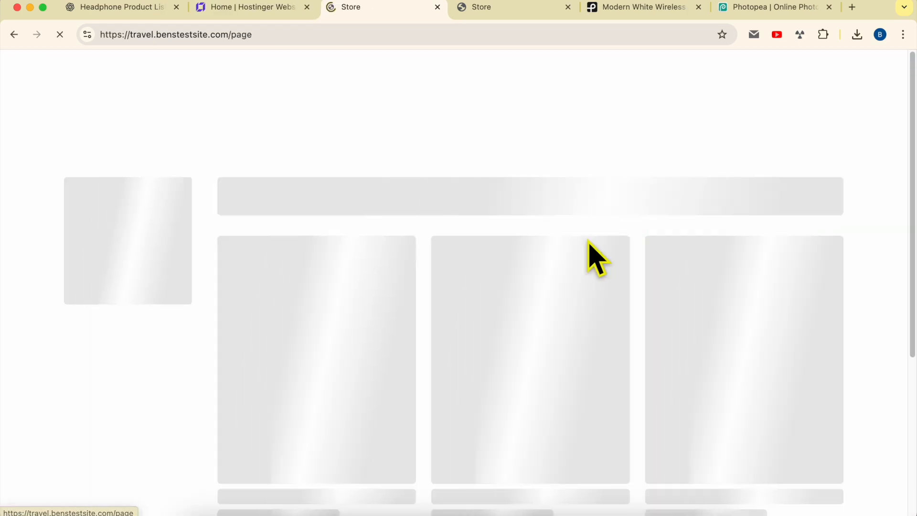
scroll(424, 242, down, 3)
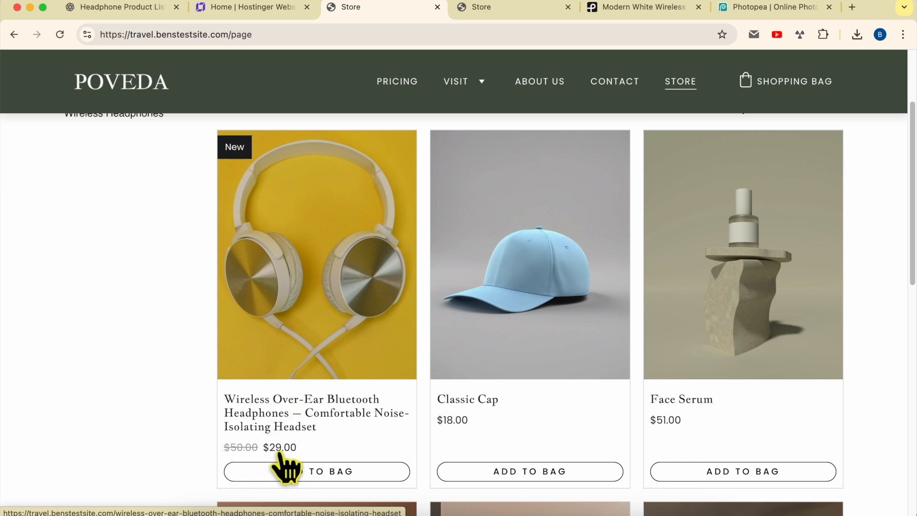
click(318, 258)
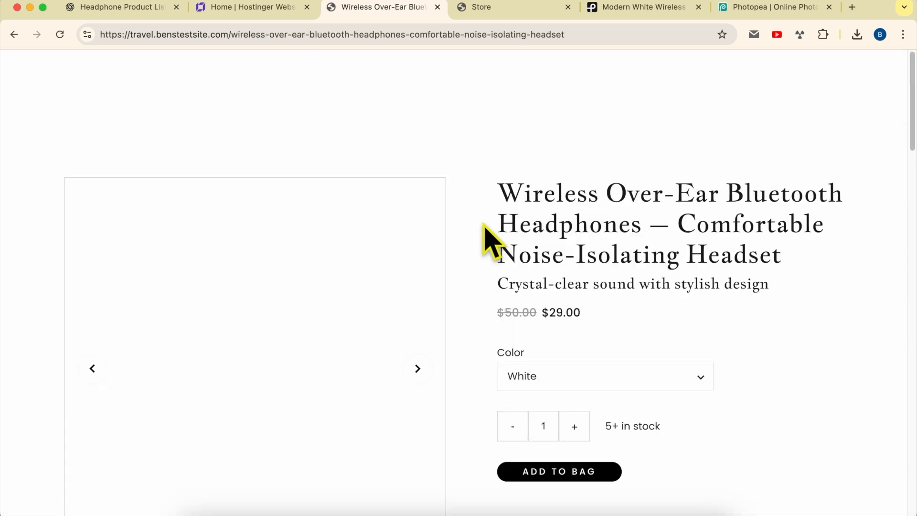
Browse through all the headphone photos in the product page's image gallery
scroll(487, 238, down, 3)
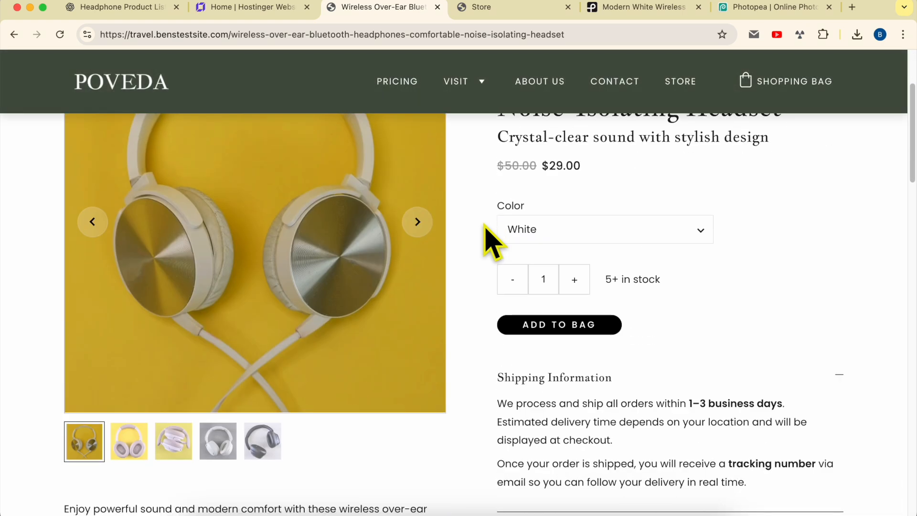
scroll(488, 239, up, 3)
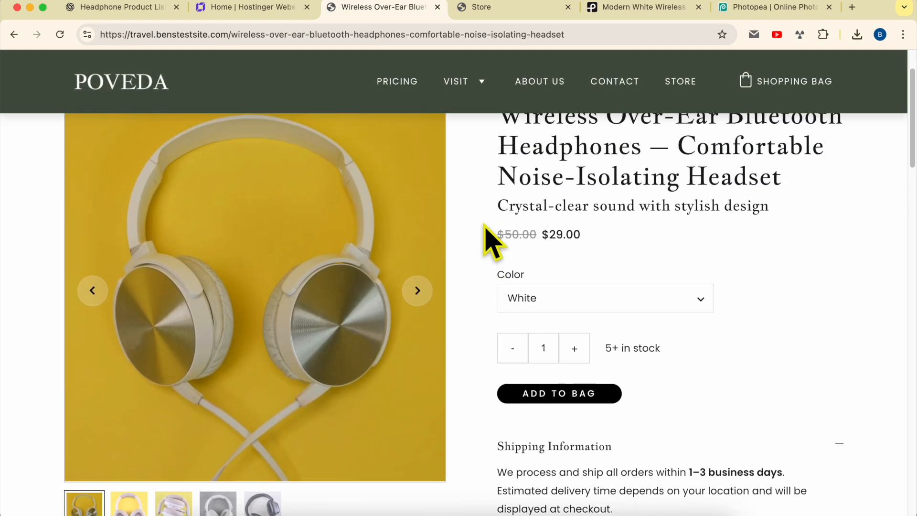
click(417, 313)
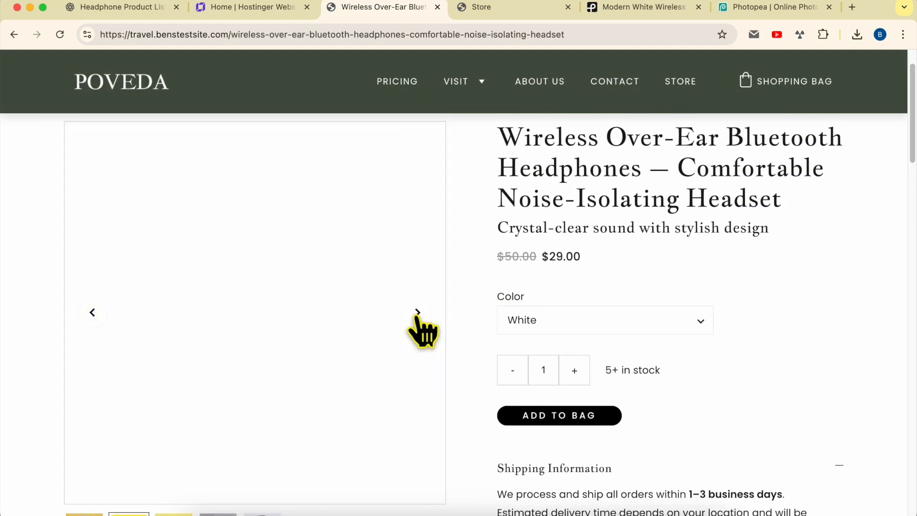
scroll(417, 313, down, 2)
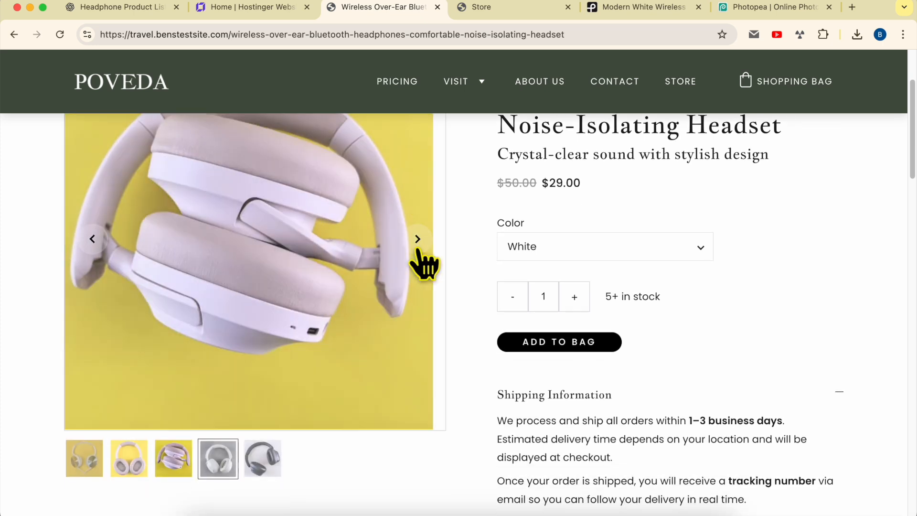
click(418, 242)
click(419, 242)
click(418, 242)
click(418, 243)
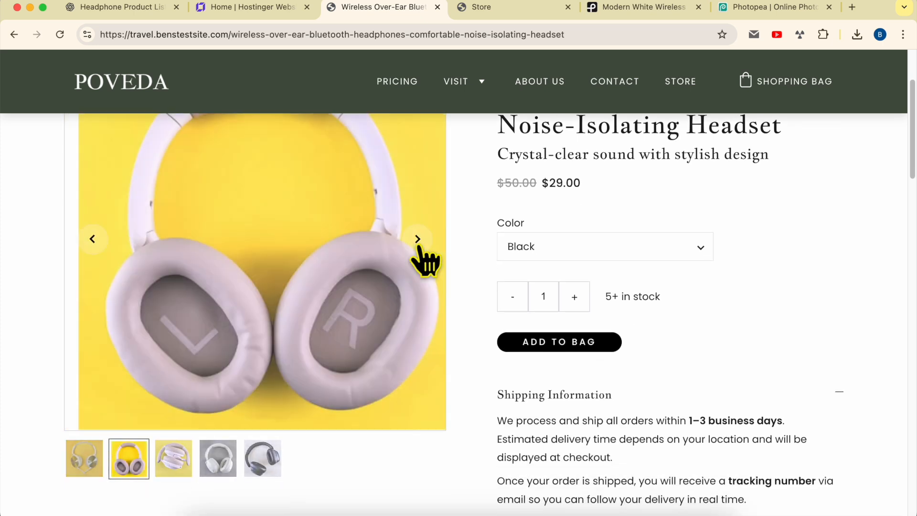
click(418, 242)
click(418, 242)
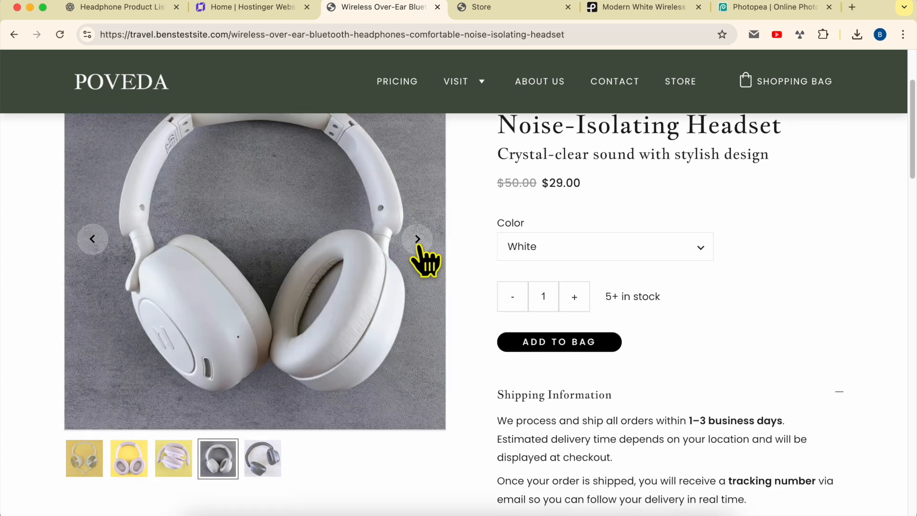
click(418, 242)
click(418, 243)
scroll(554, 200, up, 3)
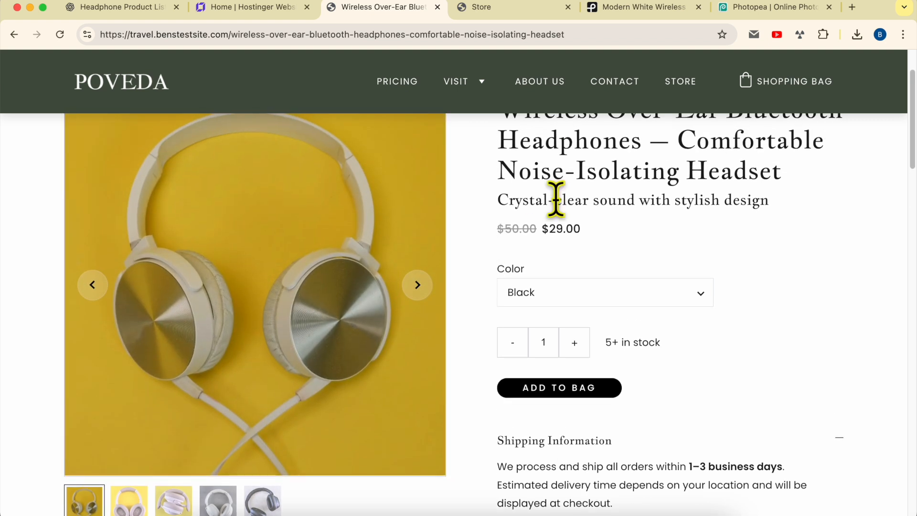
Examine the product's title, subtitle, original price and sale price on the live page
triple_click(593, 177)
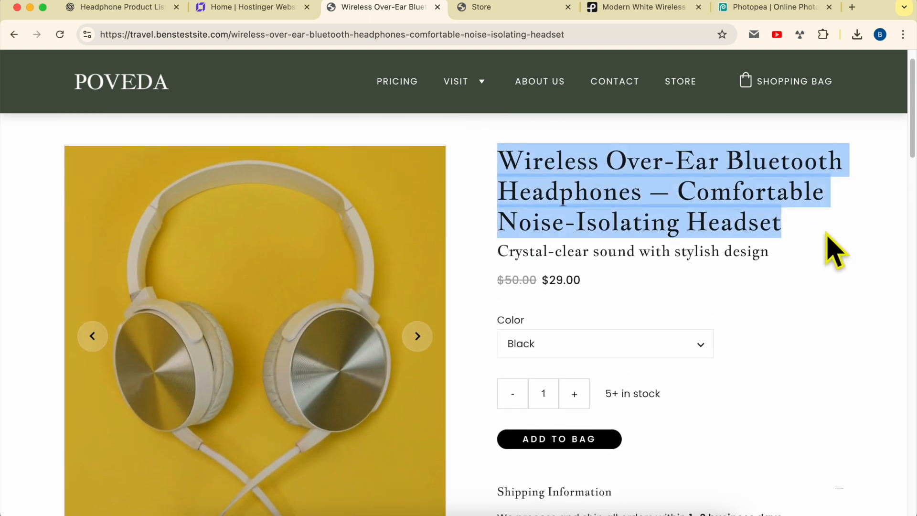
click(834, 248)
triple_click(575, 242)
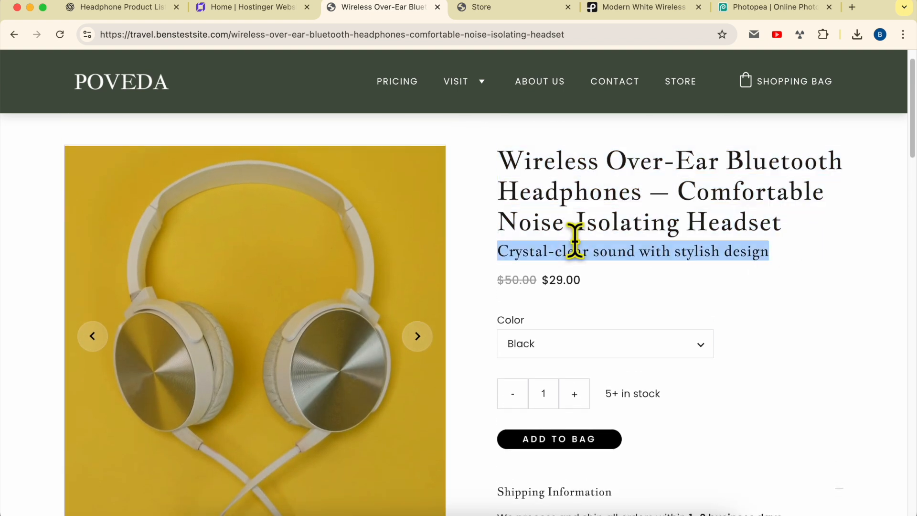
double_click(527, 279)
double_click(565, 277)
Switch the product's Color option to White, to Black and back to White to check the variant photos
click(579, 347)
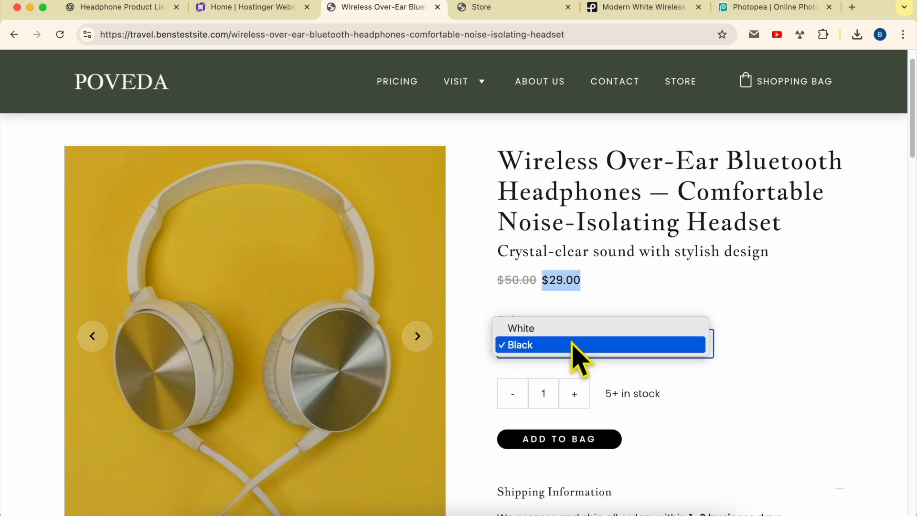
click(571, 330)
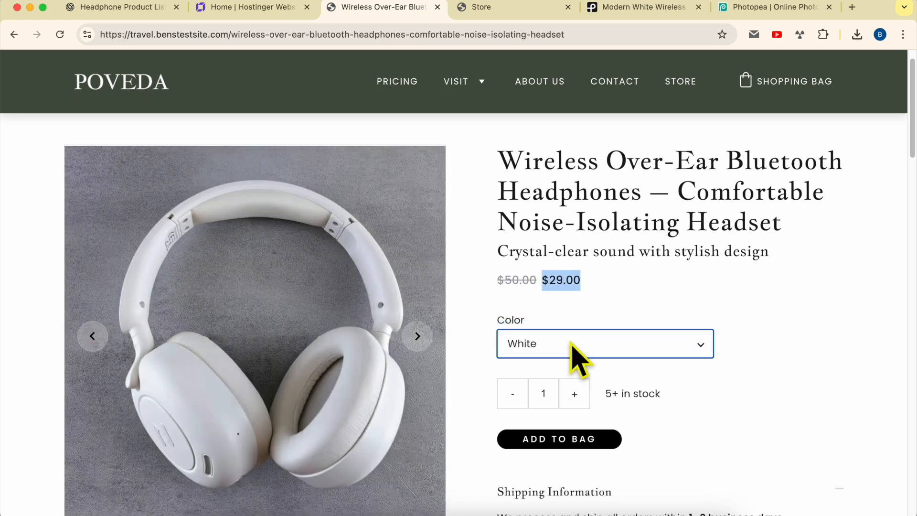
click(573, 342)
click(559, 361)
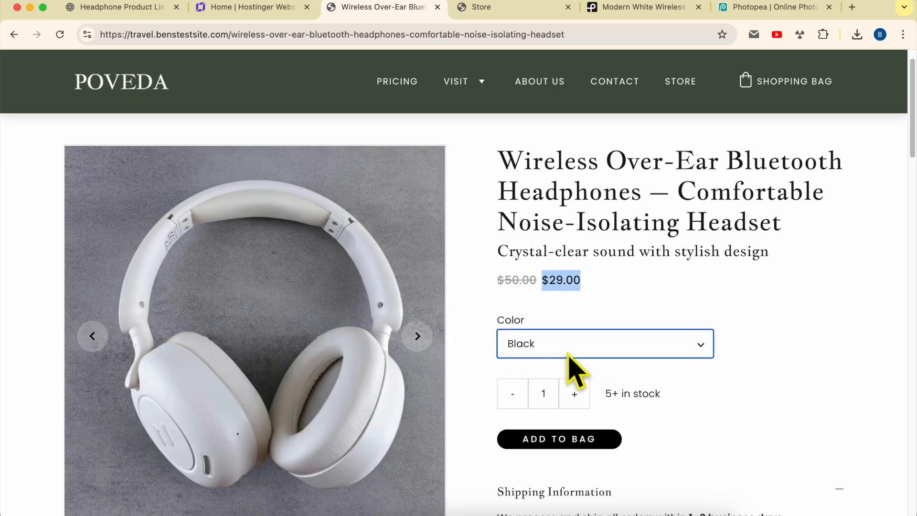
click(576, 353)
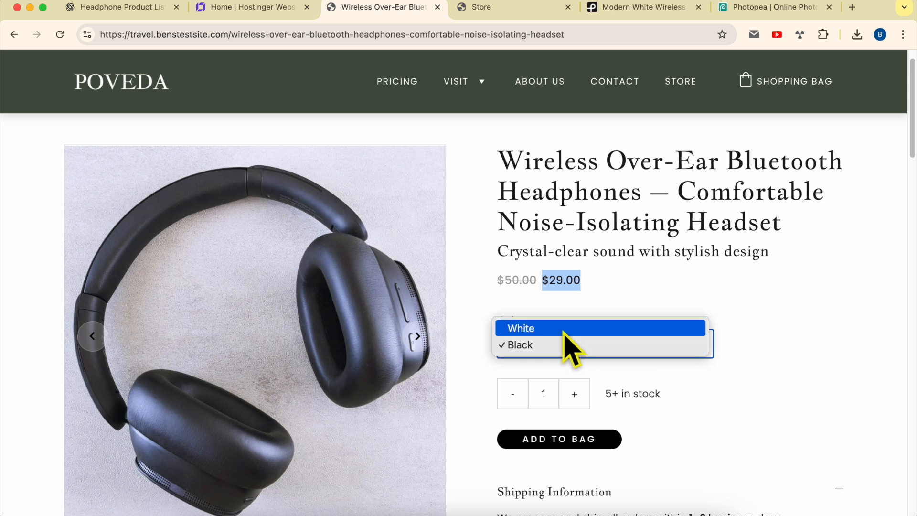
click(572, 326)
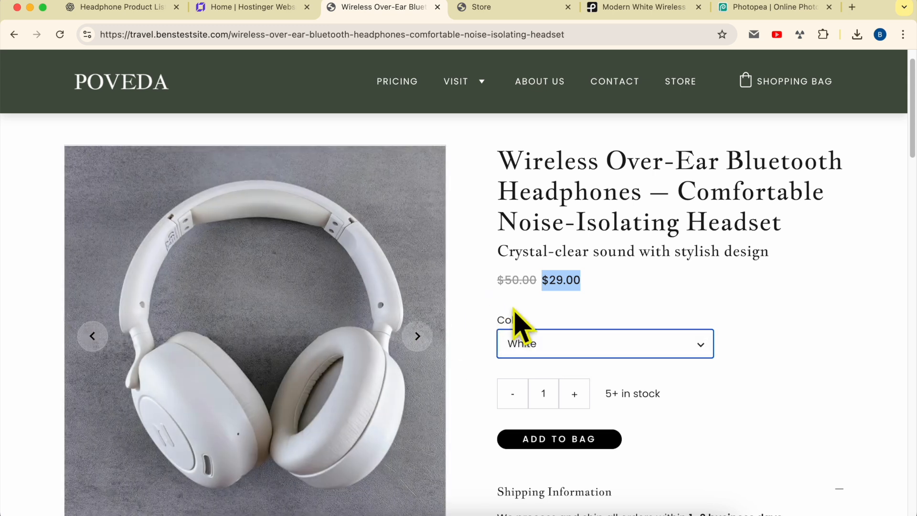
Check the stock label and try the quantity selector, leaving the quantity at 2
scroll(622, 377, down, 1)
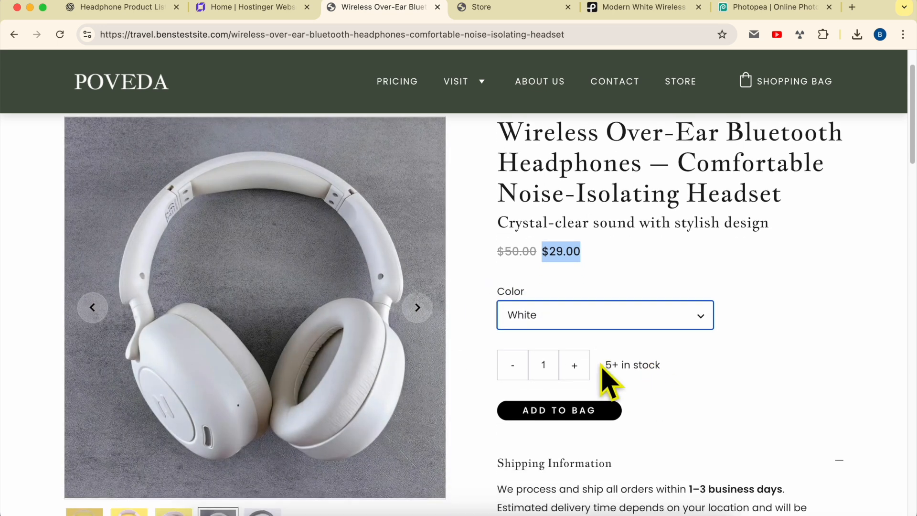
drag(609, 367, 688, 379)
click(594, 378)
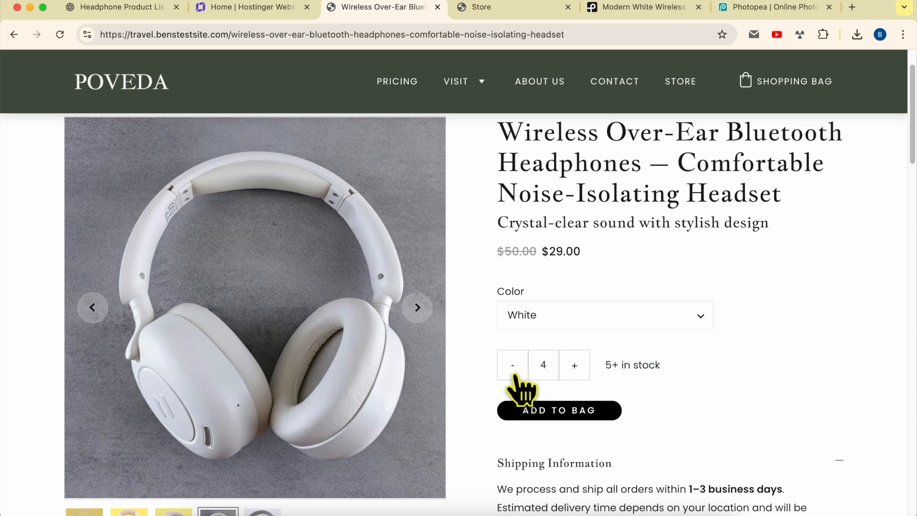
click(573, 372)
click(574, 372)
Examine the Shipping Information, Returns & Refund Policy and Secure Payments sections and the product description
scroll(582, 397, down, 4)
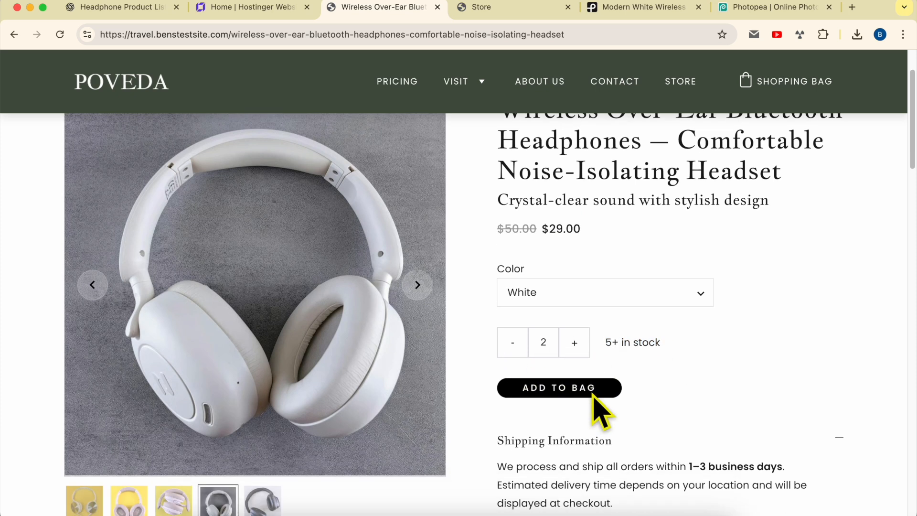
click(592, 348)
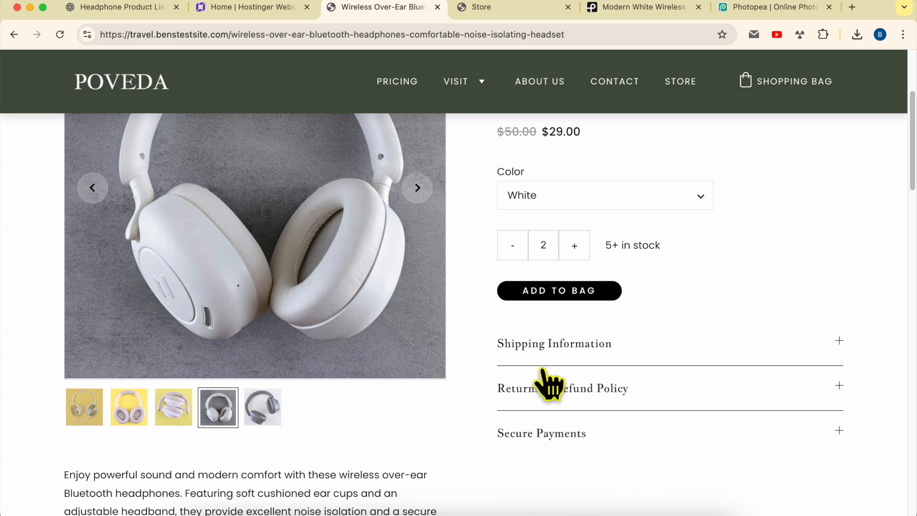
click(581, 347)
scroll(590, 356, down, 2)
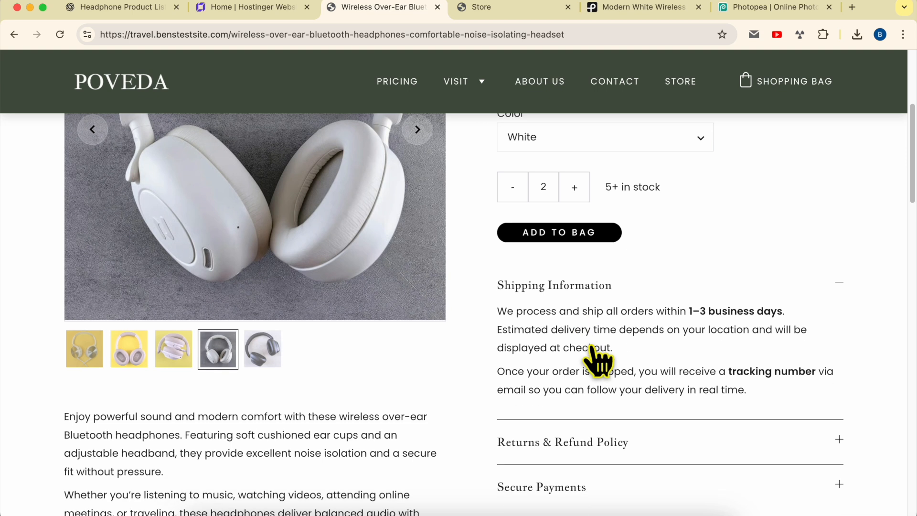
click(590, 414)
scroll(594, 425, down, 1)
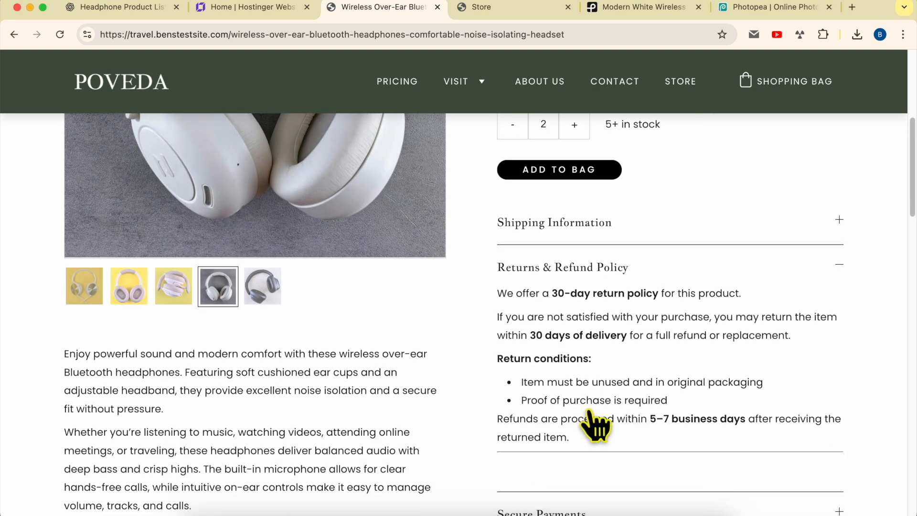
scroll(605, 420, down, 2)
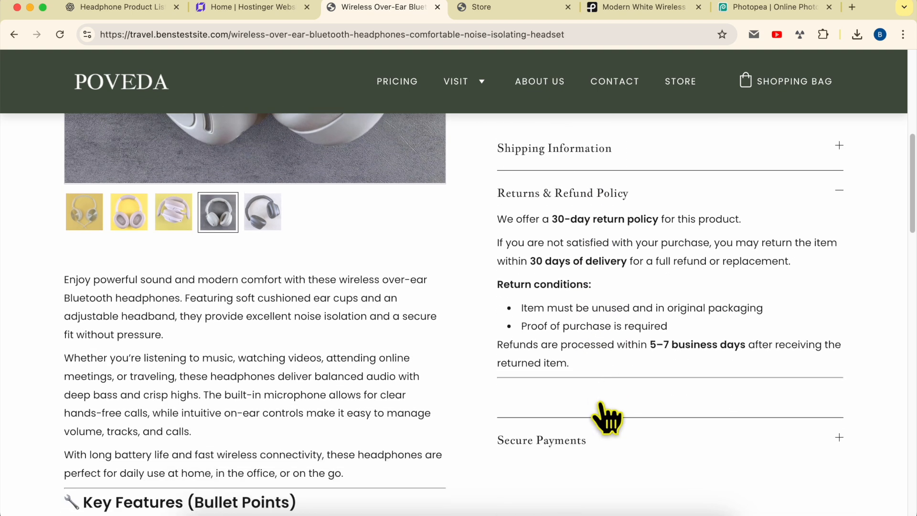
click(587, 442)
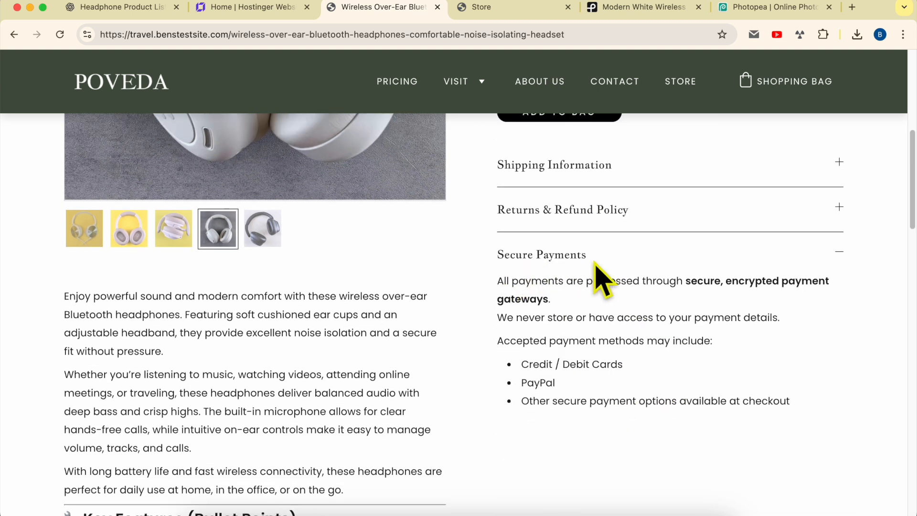
mouse_move(793, 406)
mouse_down()
mouse_move(662, 388)
mouse_move(518, 302)
mouse_move(718, 410)
mouse_move(783, 419)
mouse_up()
triple_click(124, 316)
scroll(124, 316, up, 8)
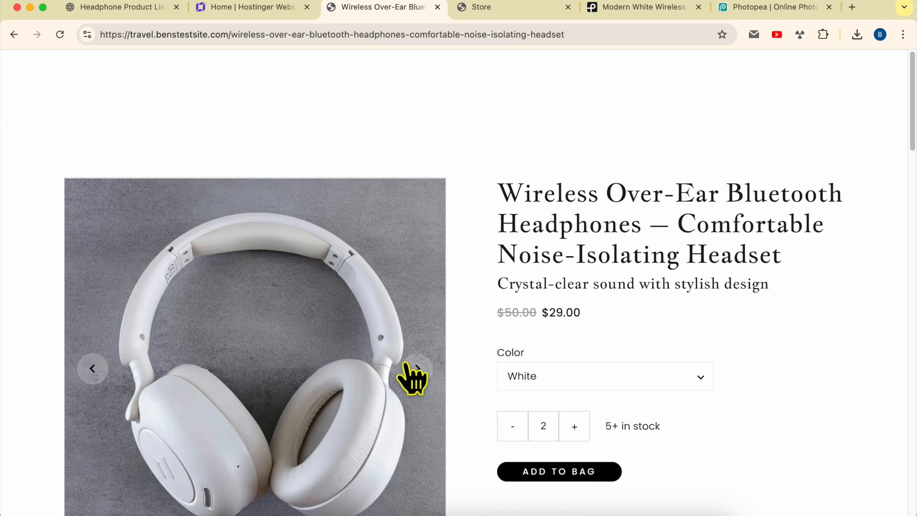
Browse forward through the headphone product's photo gallery on the live page, passing the black and light-colored photos
click(418, 369)
scroll(397, 380, down, 3)
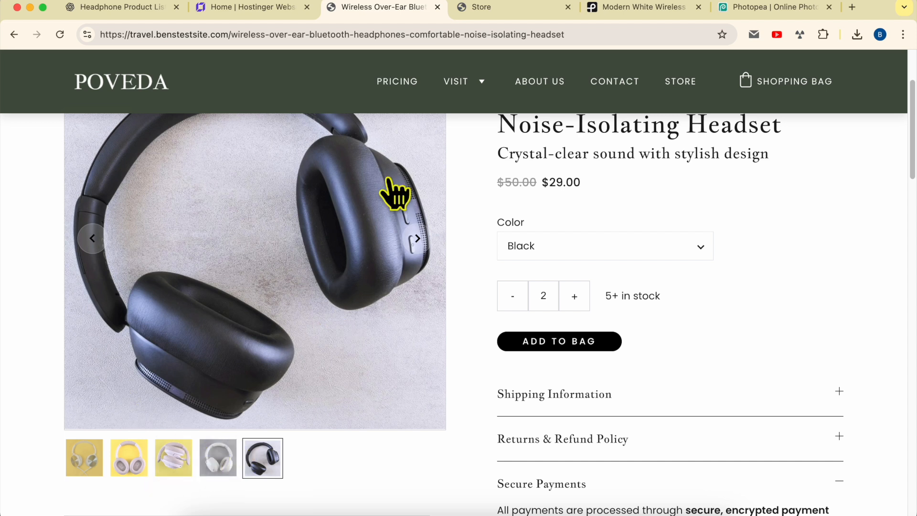
click(418, 238)
click(418, 238)
click(418, 239)
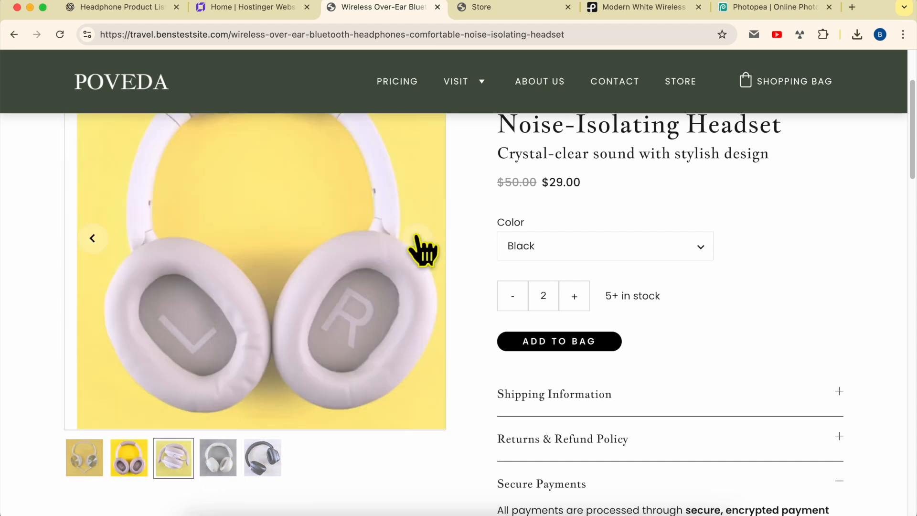
click(418, 239)
Examine the product description paragraphs, Key Features, Technical Specifications, What's Included and Ideal For sections on the live page
scroll(419, 250, down, 7)
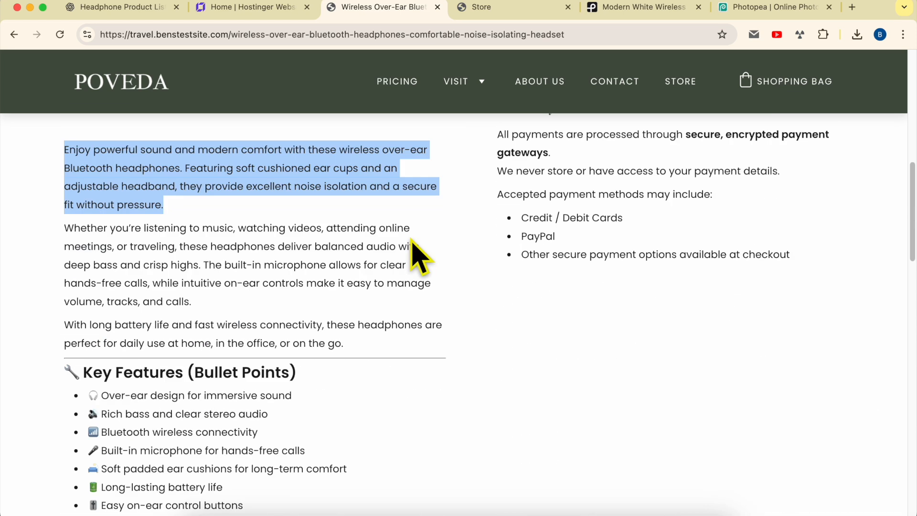
triple_click(132, 171)
scroll(182, 301, down, 5)
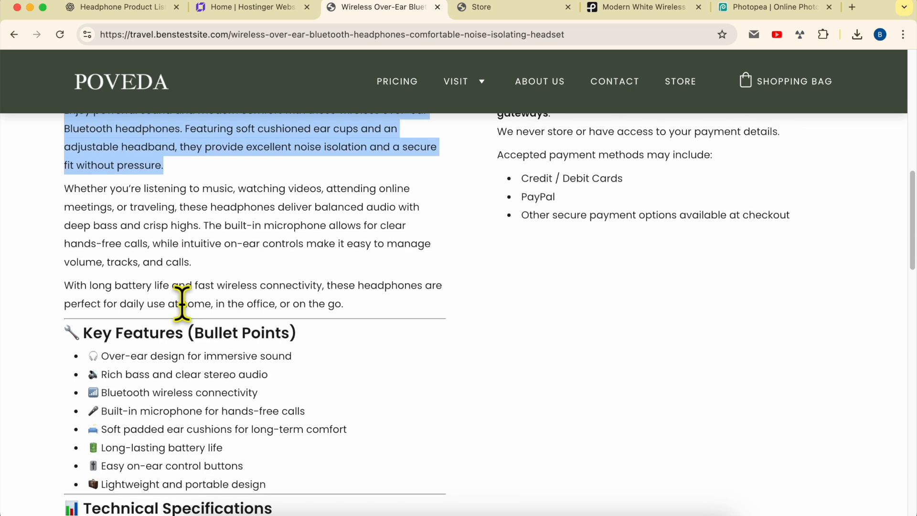
scroll(160, 186, up, 1)
triple_click(162, 150)
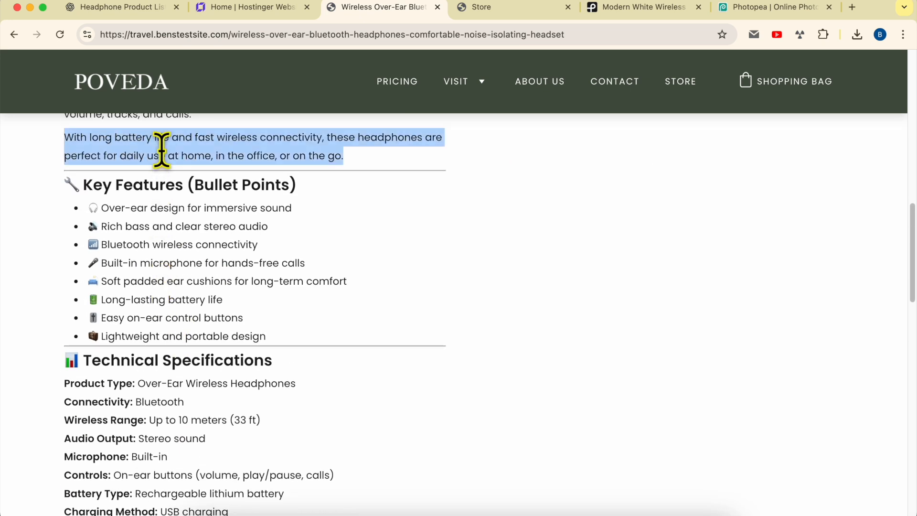
scroll(161, 263, down, 14)
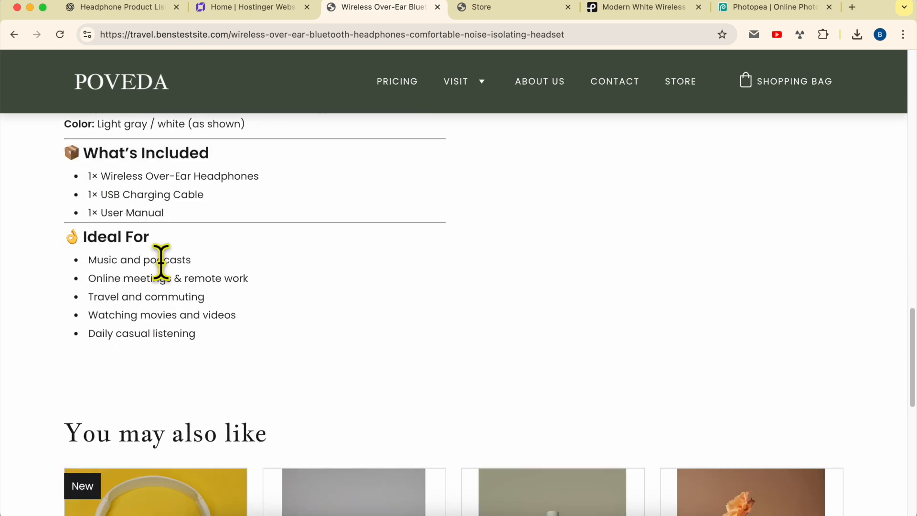
Examine the "You may also like" section and its related product cards below the headphone description
scroll(161, 263, down, 6)
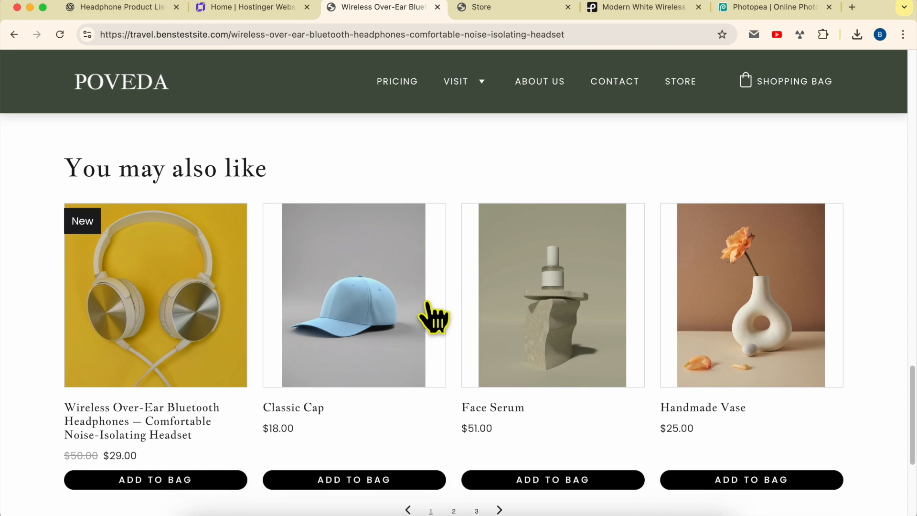
scroll(287, 239, up, 1)
triple_click(156, 171)
triple_click(148, 171)
drag(65, 176, 307, 185)
click(316, 184)
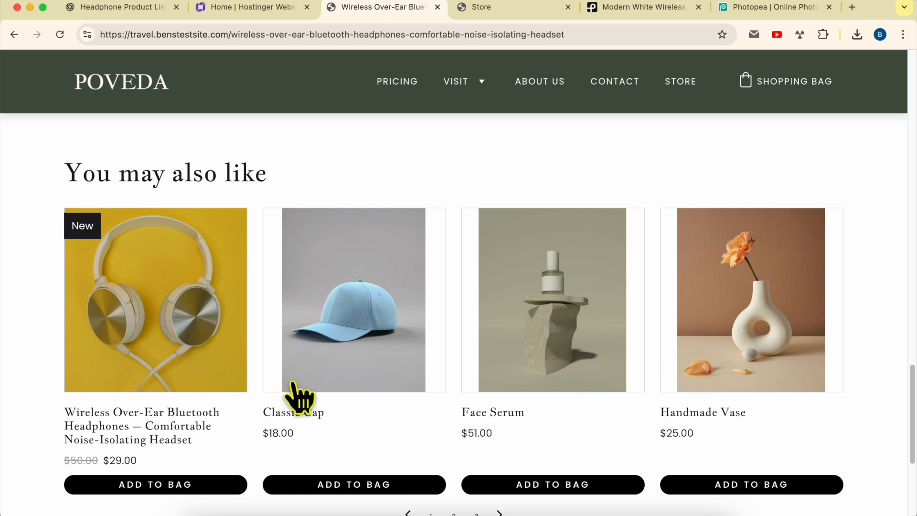
scroll(313, 379, down, 2)
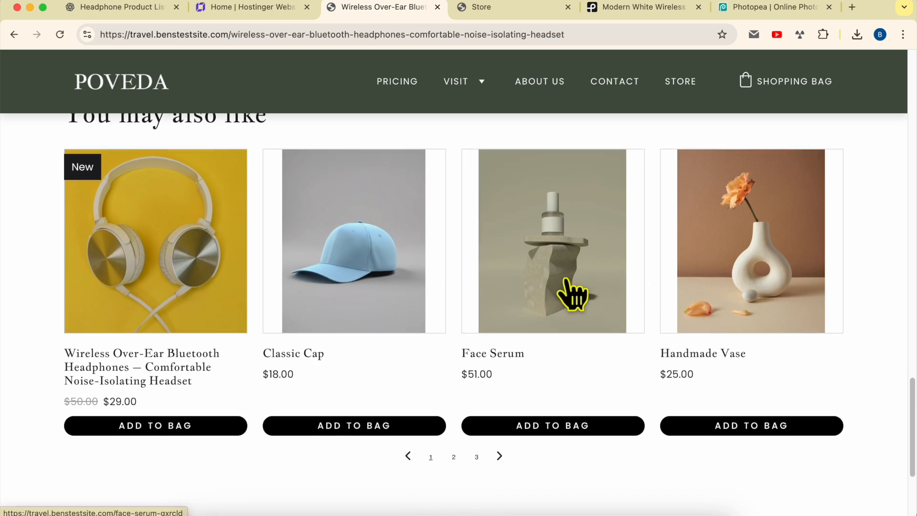
Return to the product's main photo and advance the gallery to the black headphones
scroll(492, 294, up, 20)
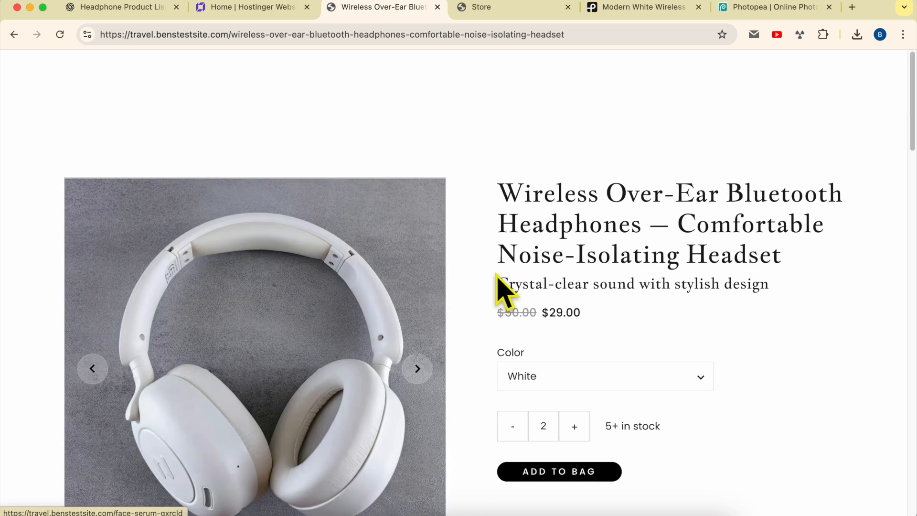
scroll(497, 271, down, 2)
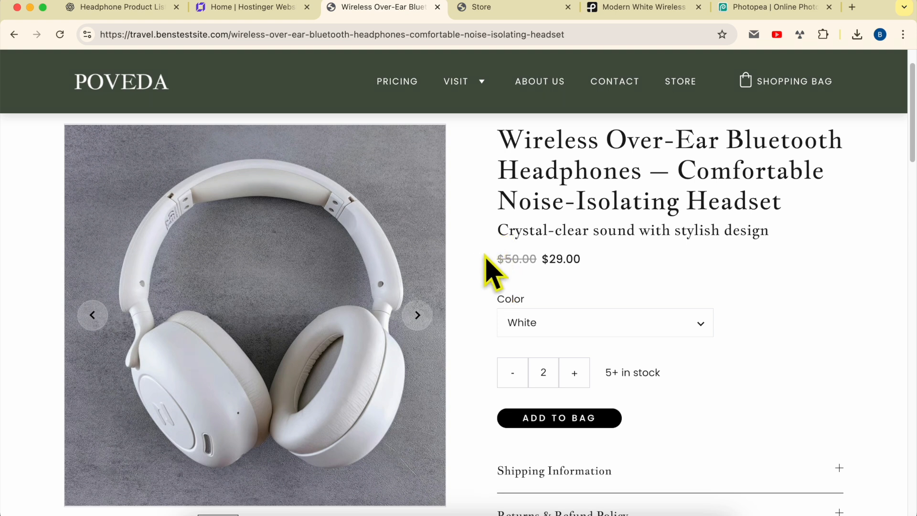
click(417, 315)
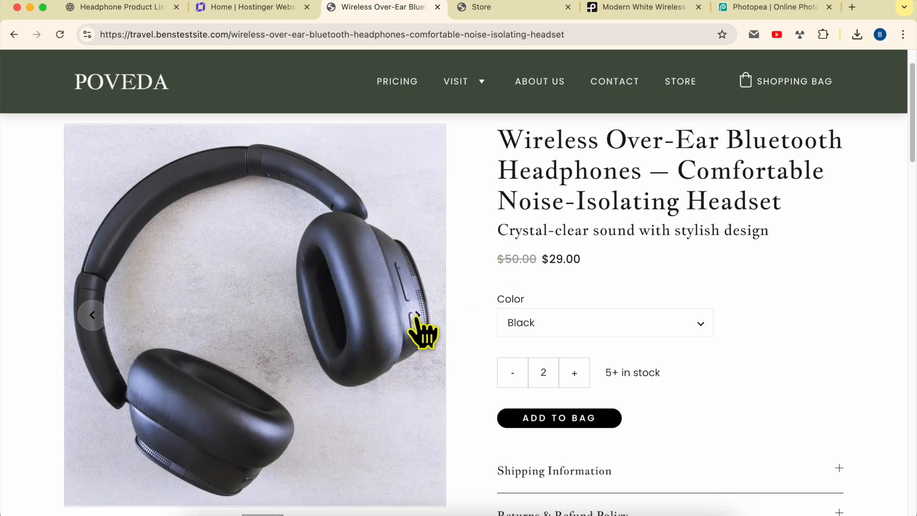